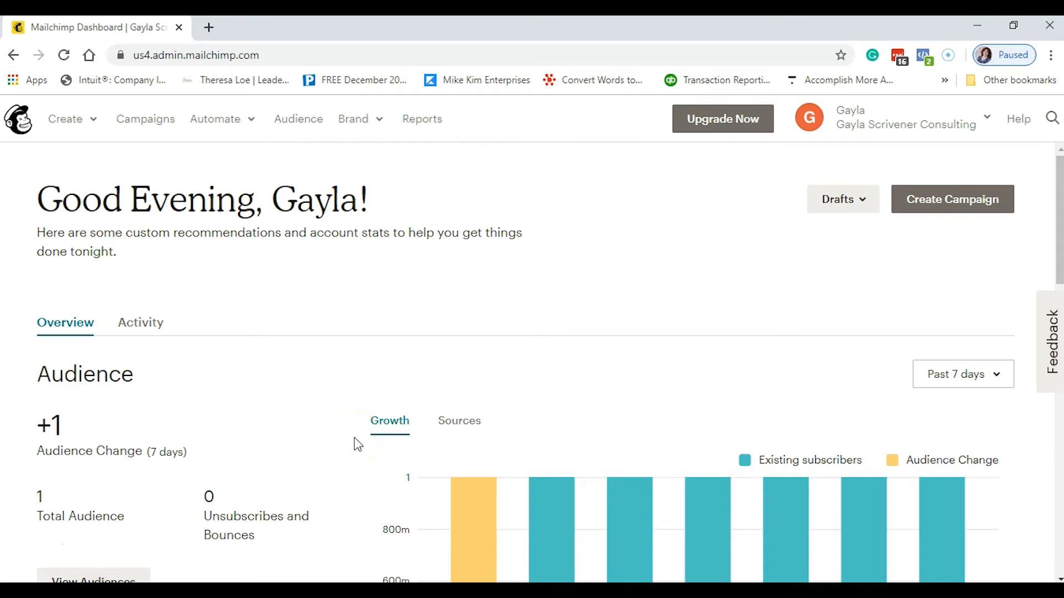
- Go to Campaigns and start a new campaign to bring up the campaign-type chooser
click(143, 125)
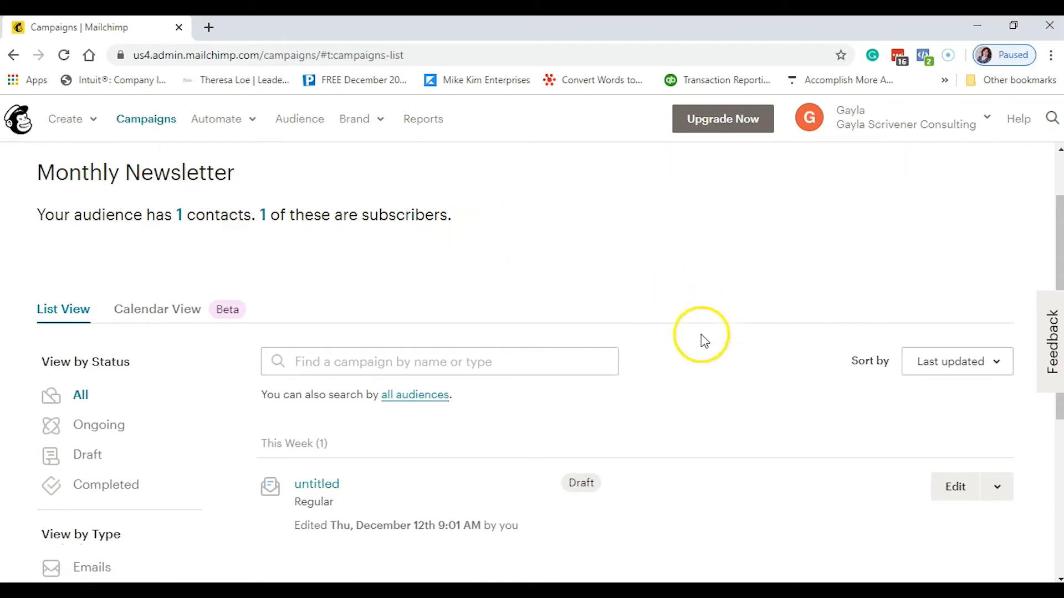
click(955, 201)
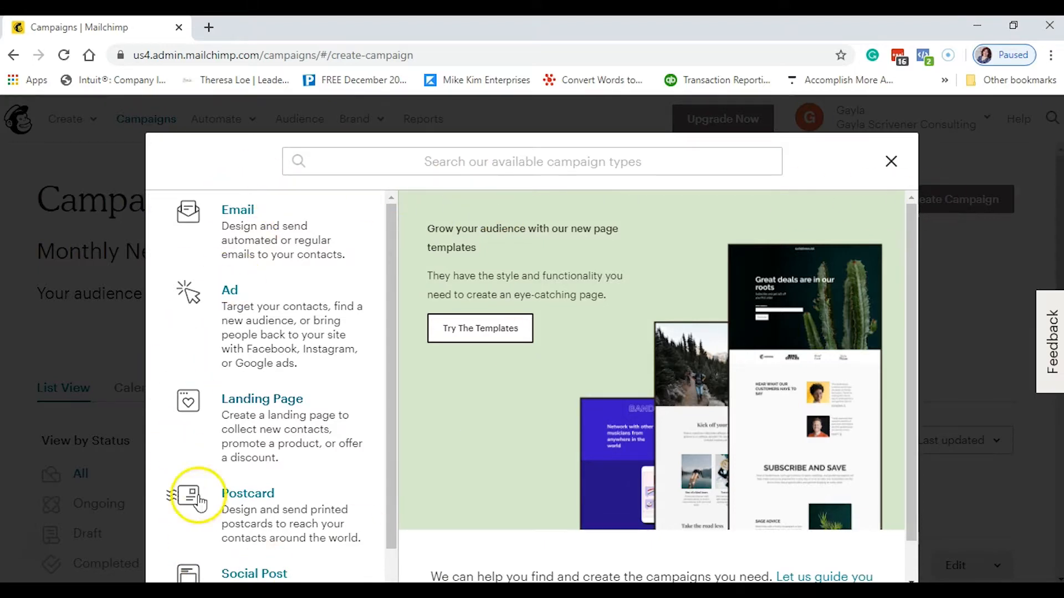
- Create an Email campaign named 'Holiday Greeting' and review its To, From, Subject and Content checklist
click(238, 222)
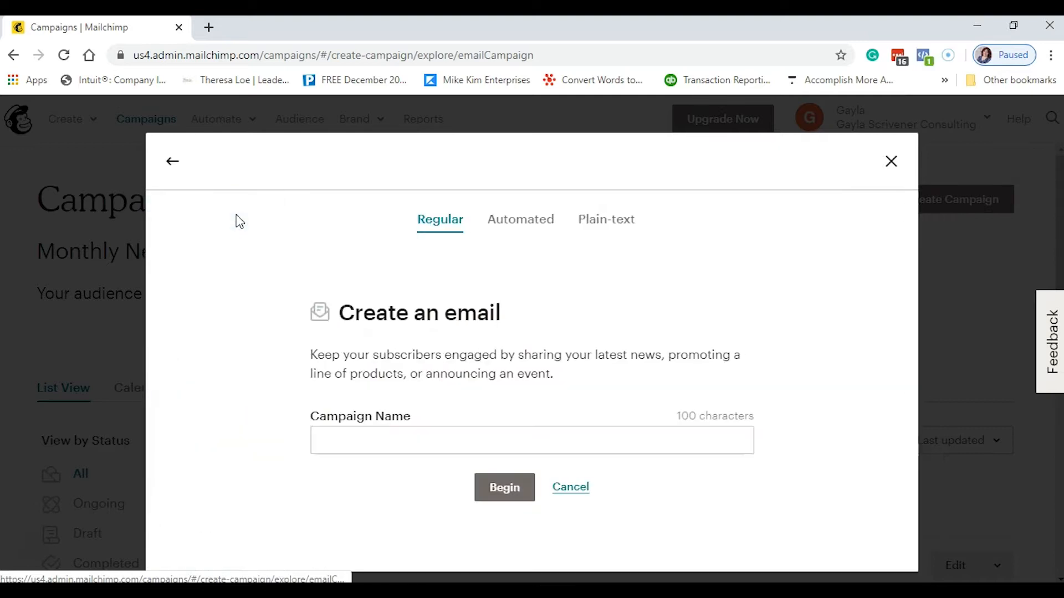
click(334, 440)
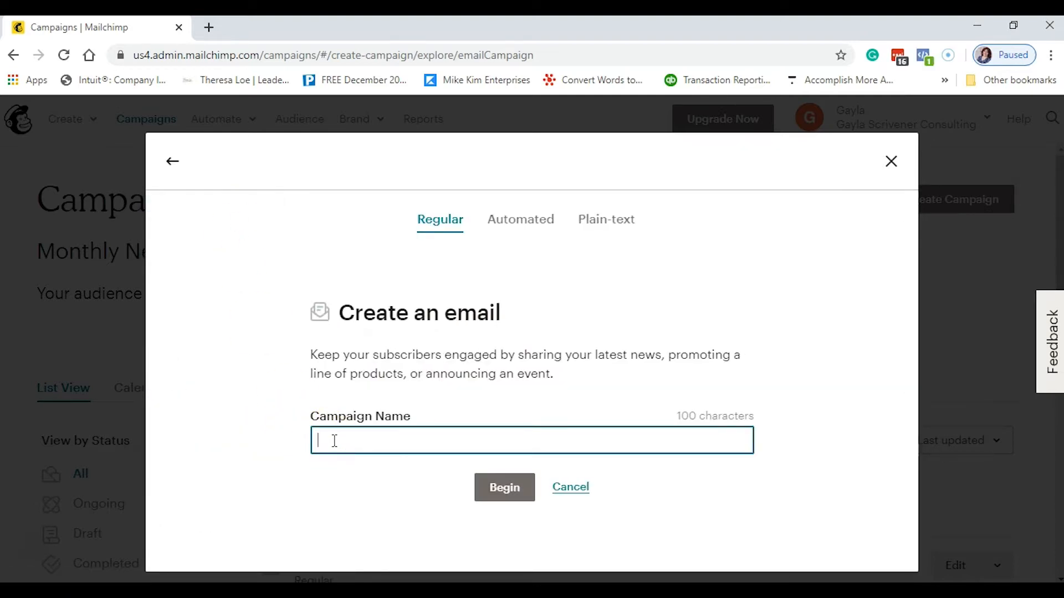
text(Holiday Greeting)
click(357, 447)
click(497, 494)
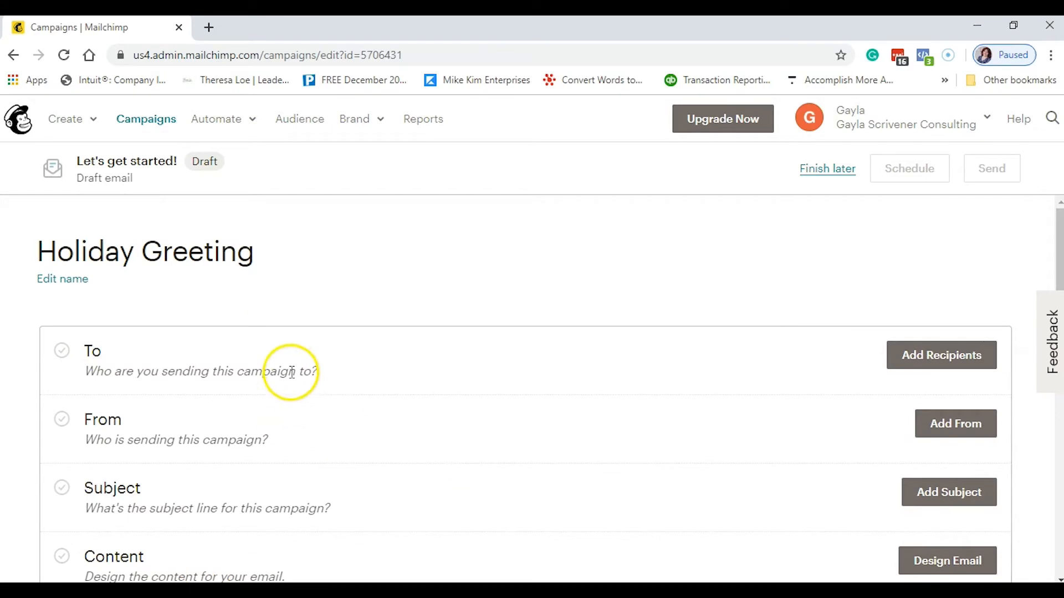
scroll(291, 370, down, 3)
scroll(290, 370, up, 3)
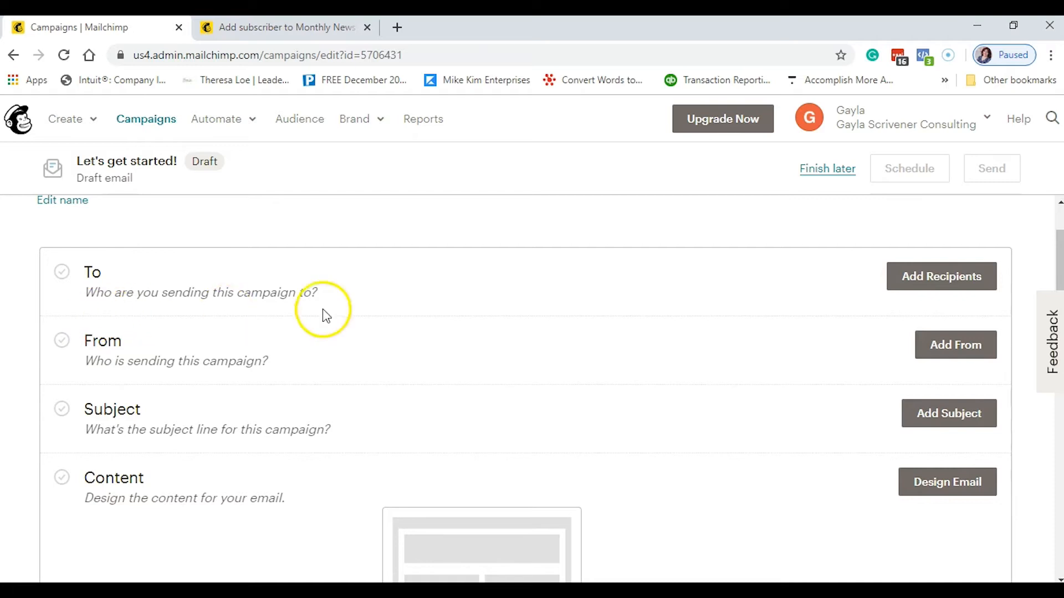
- Choose the Monthly Newsletter audience as the campaign's recipients
click(933, 280)
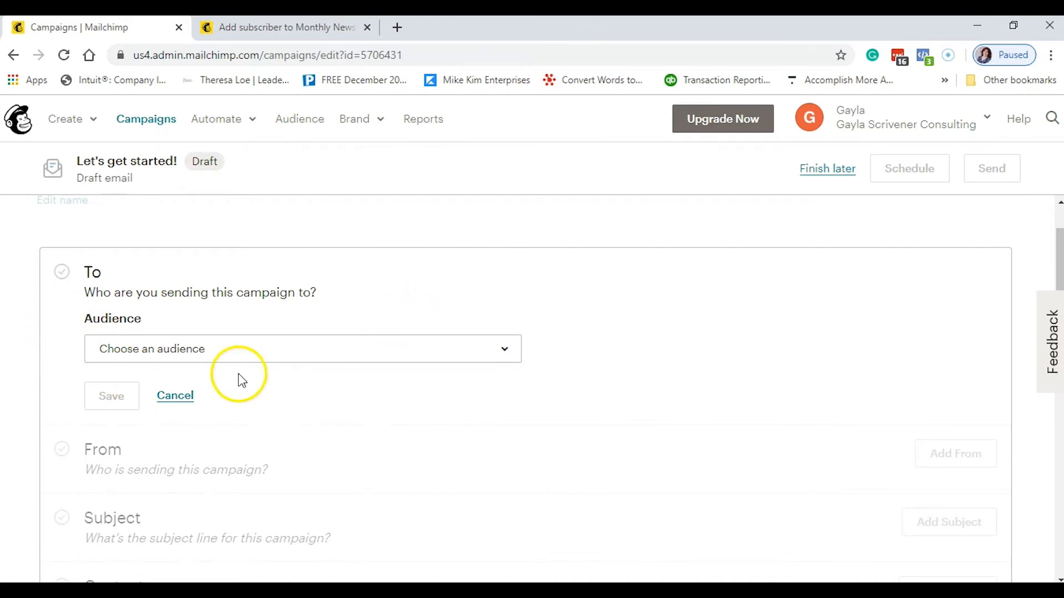
click(274, 360)
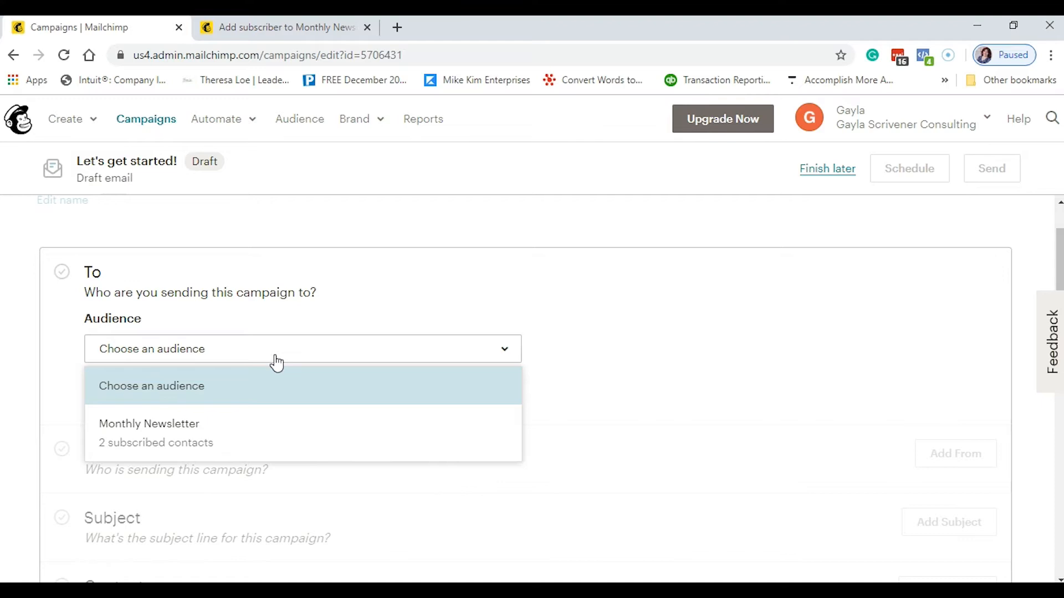
click(220, 437)
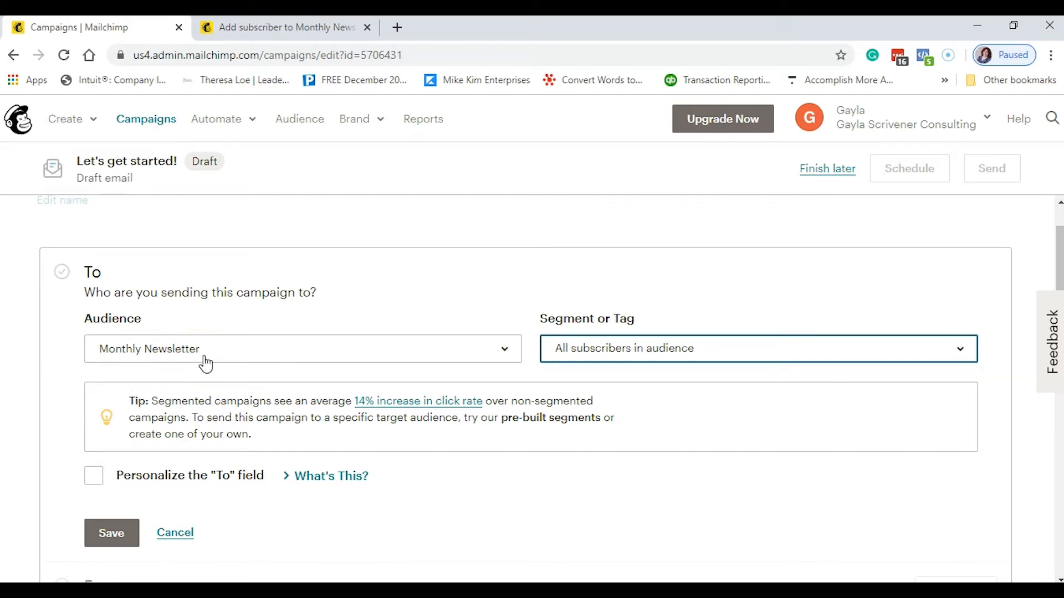
scroll(205, 364, down, 3)
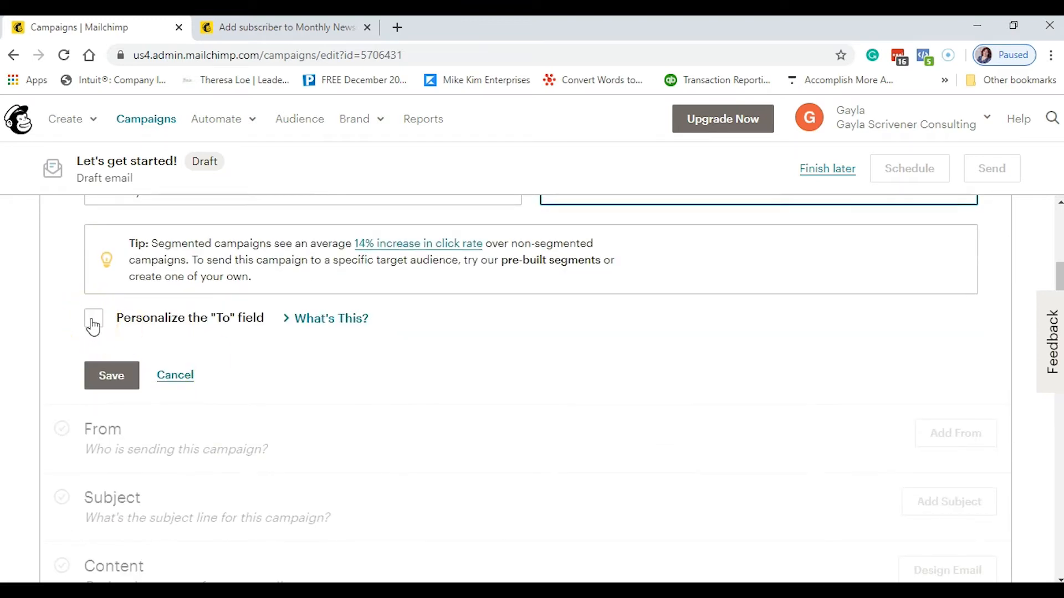
- Personalize the To field with *|FNAME|* *|LNAME|* and save the recipient settings
click(93, 325)
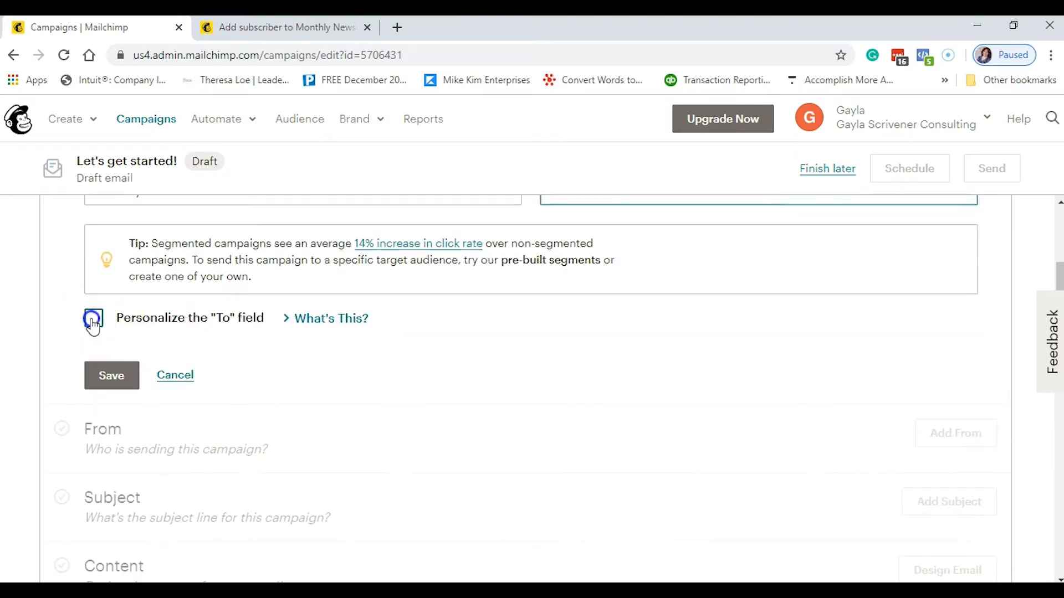
click(199, 381)
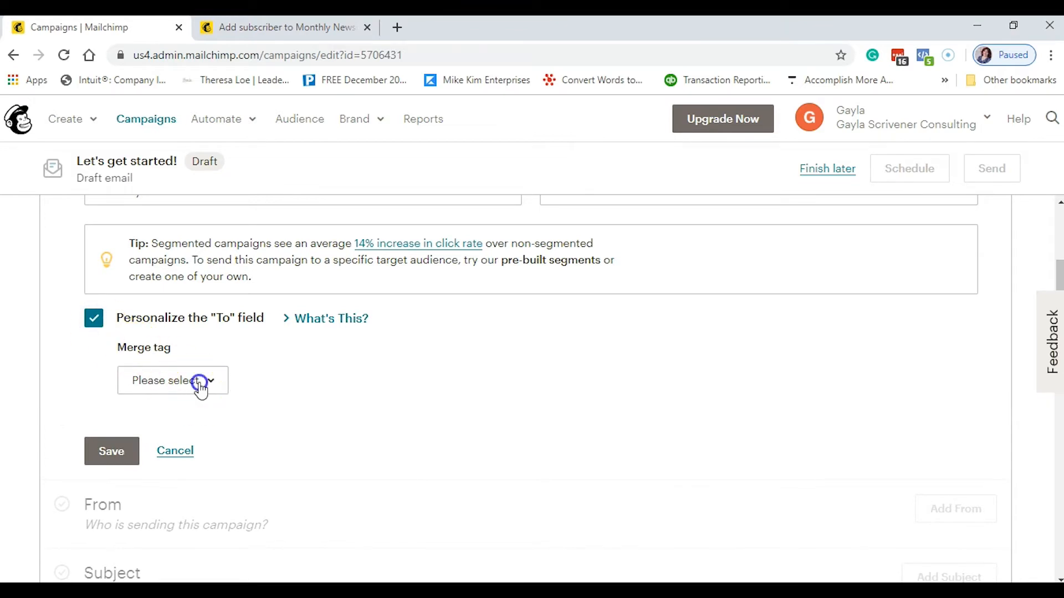
scroll(201, 391, down, 1)
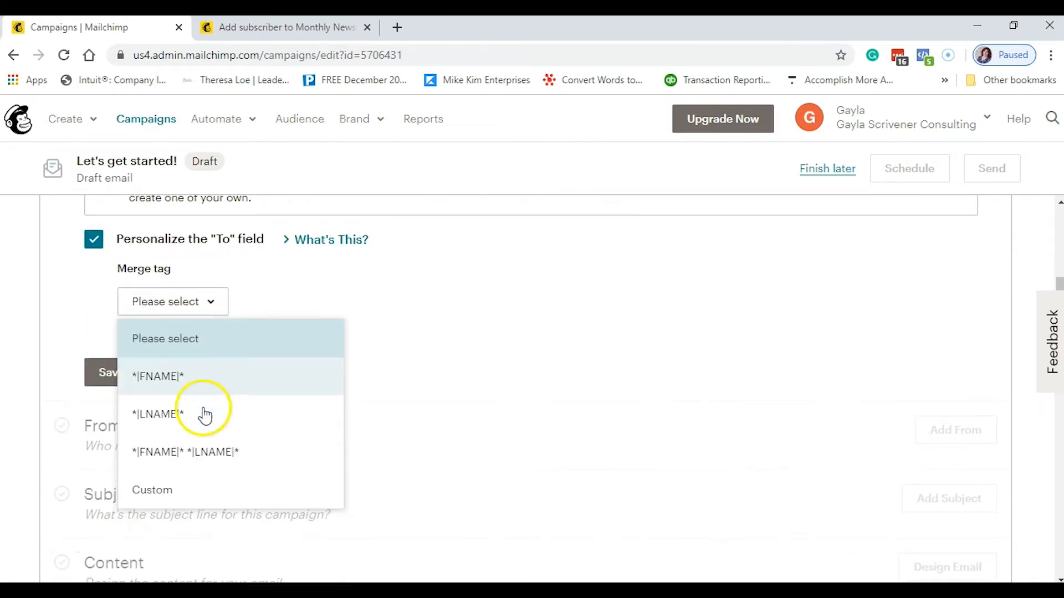
click(212, 456)
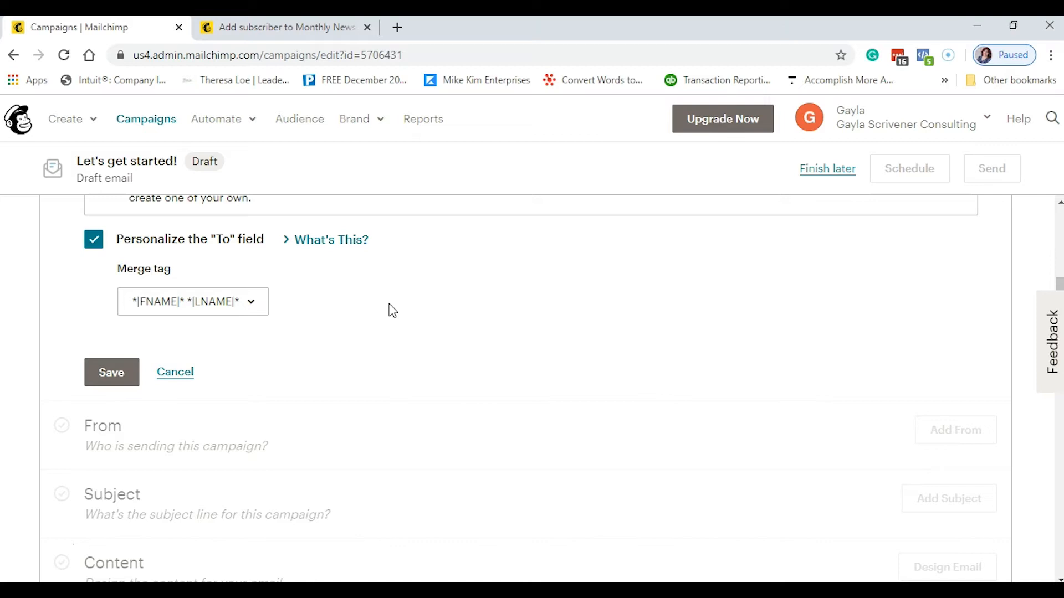
click(335, 240)
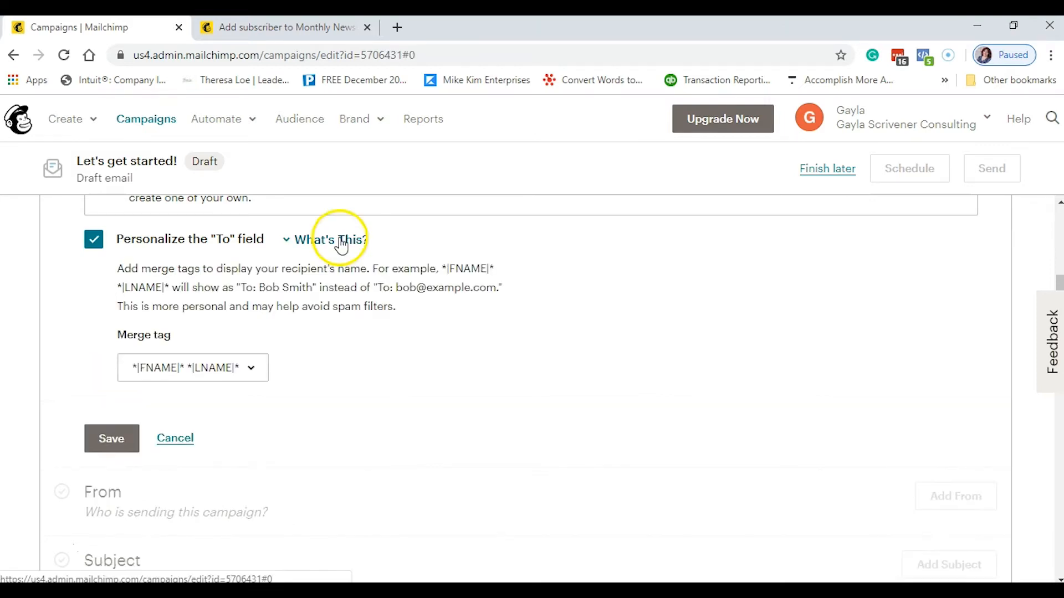
click(313, 244)
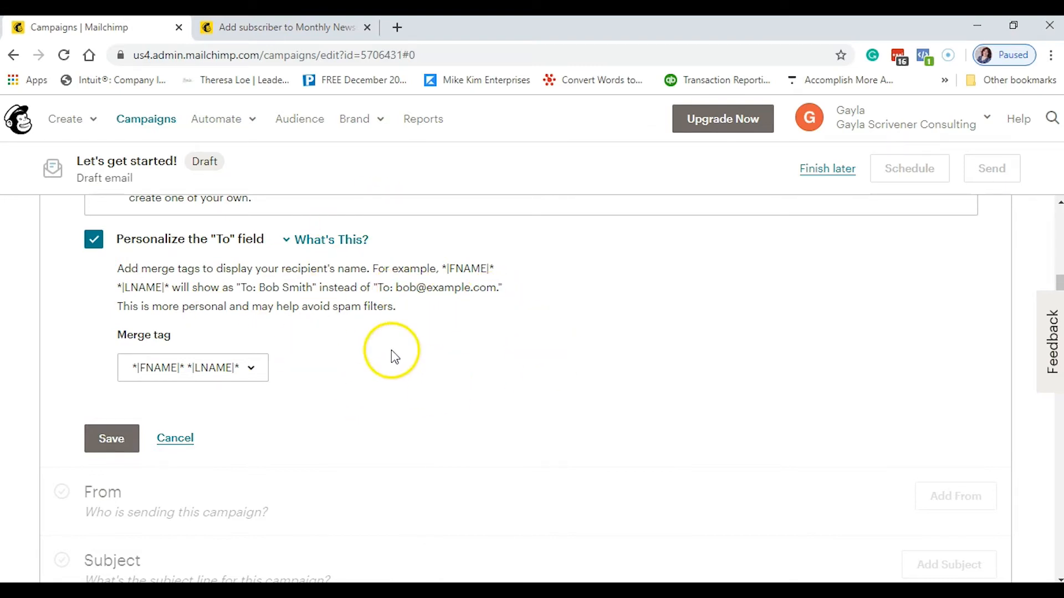
scroll(355, 344, down, 1)
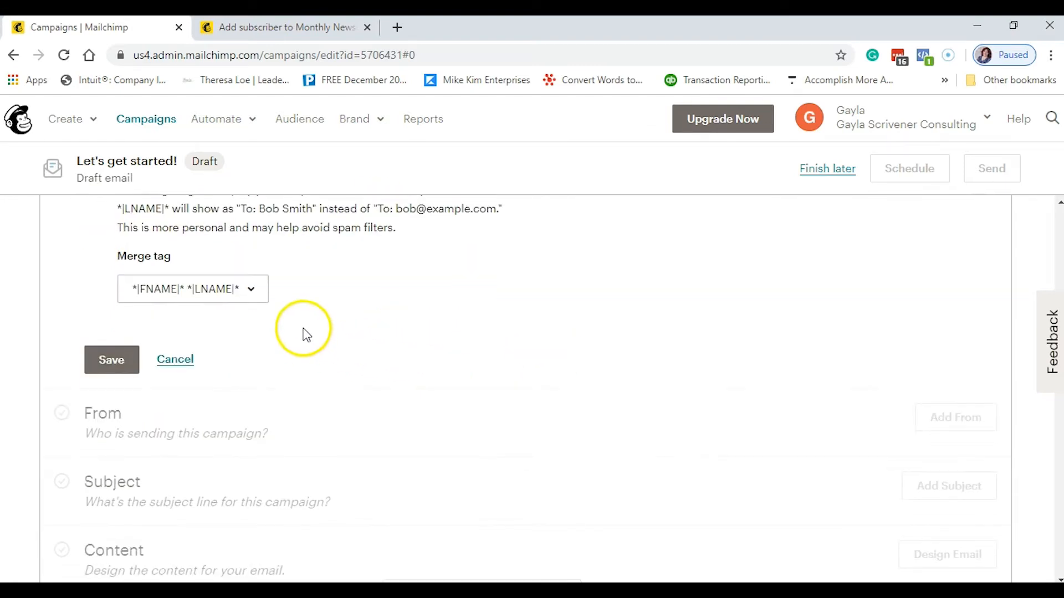
click(109, 368)
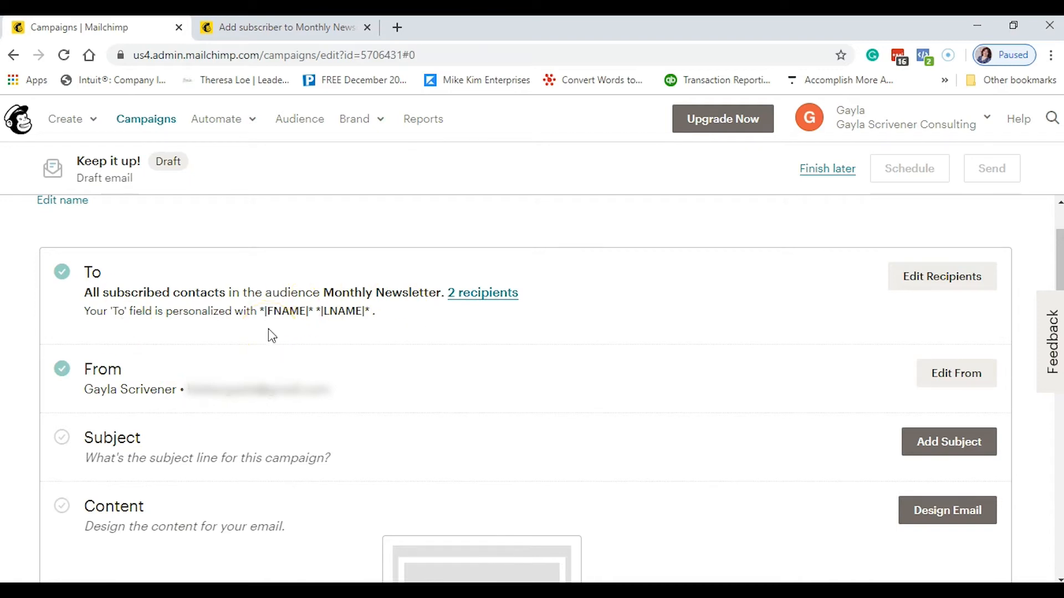
- Enter 'Happy Holidays' as the subject line and save it
scroll(268, 329, down, 1)
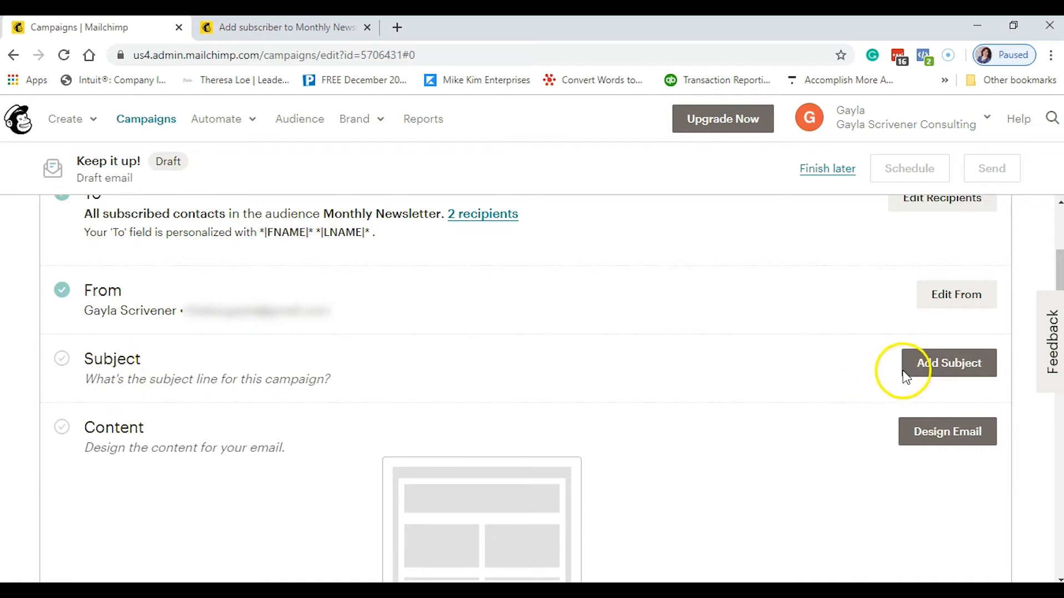
click(920, 371)
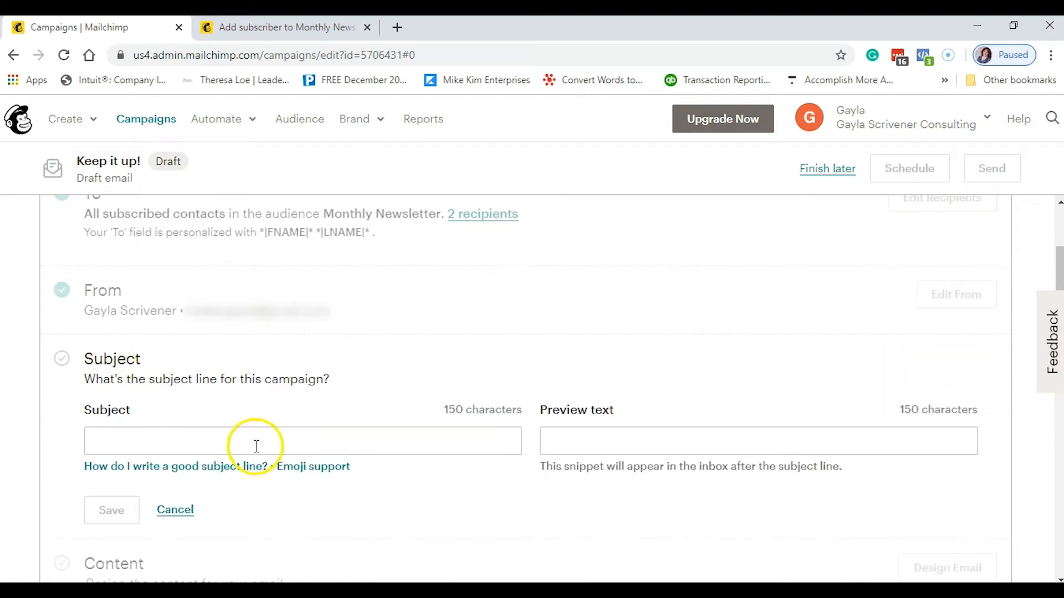
click(255, 443)
text(Happy Holidays)
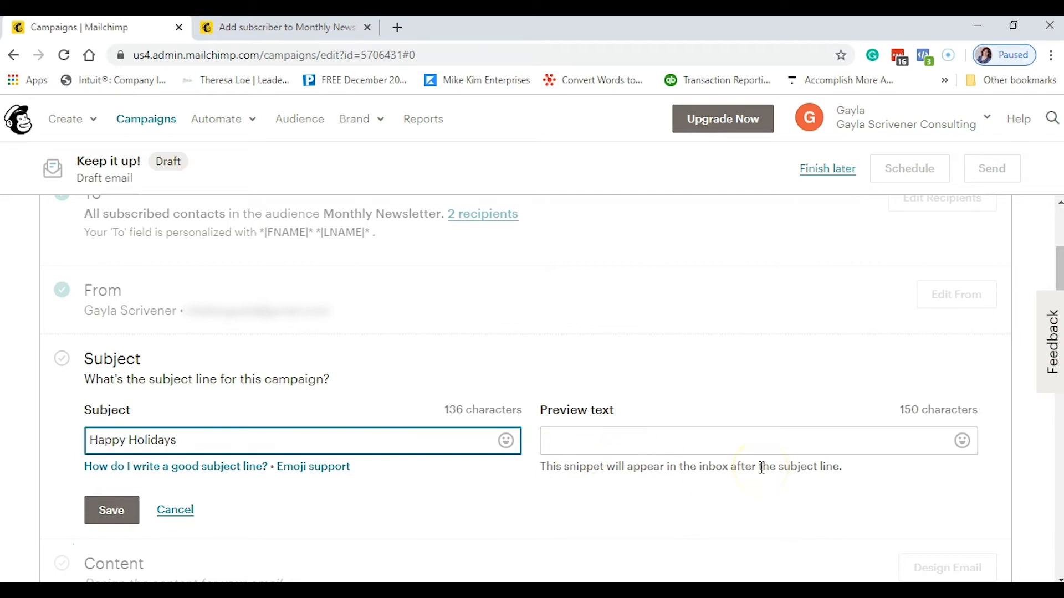
click(579, 442)
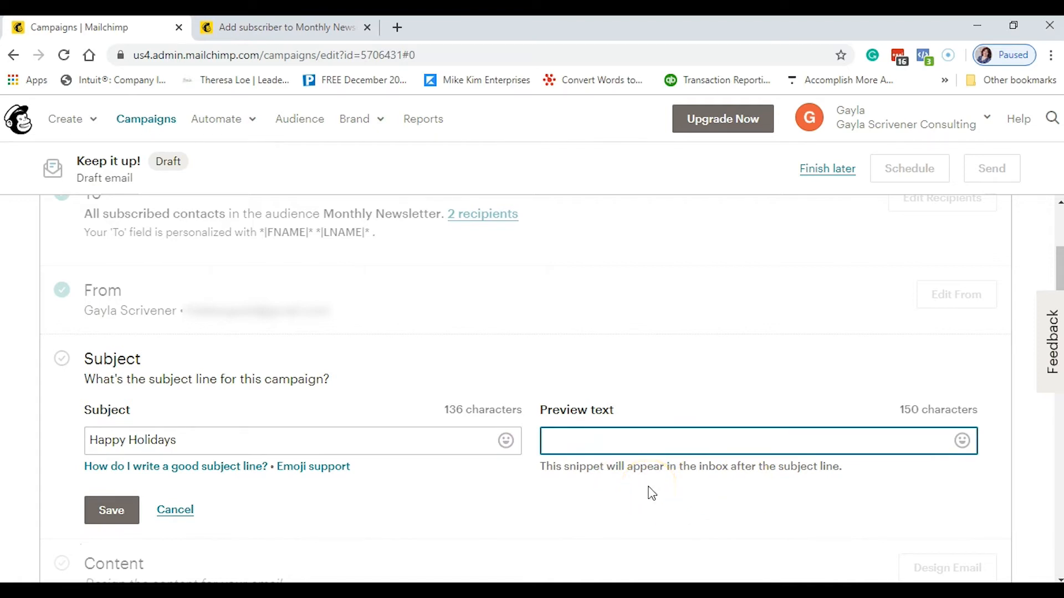
click(111, 509)
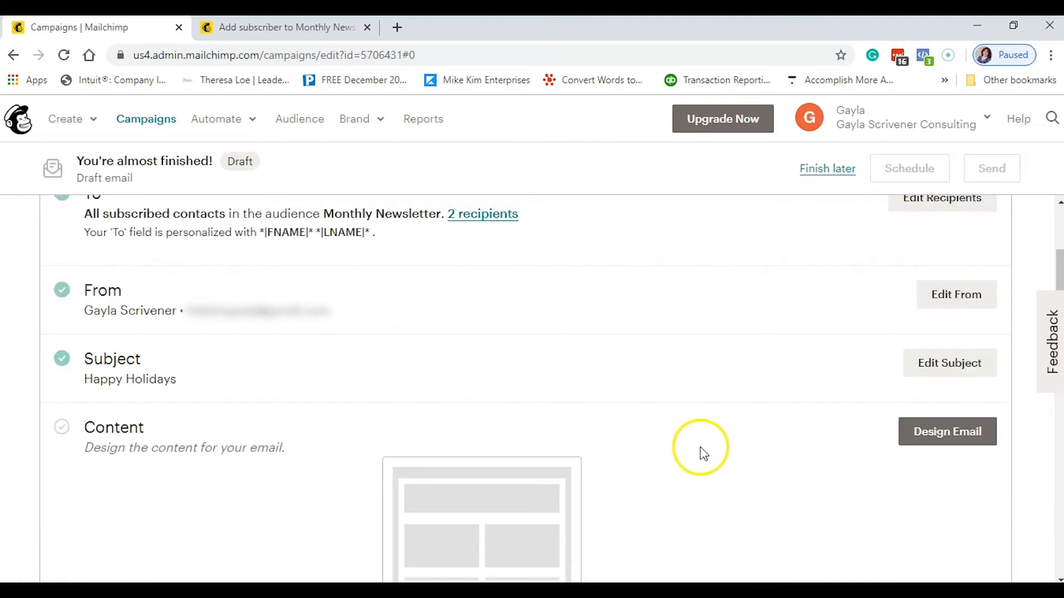
scroll(701, 451, down, 1)
scroll(700, 451, down, 2)
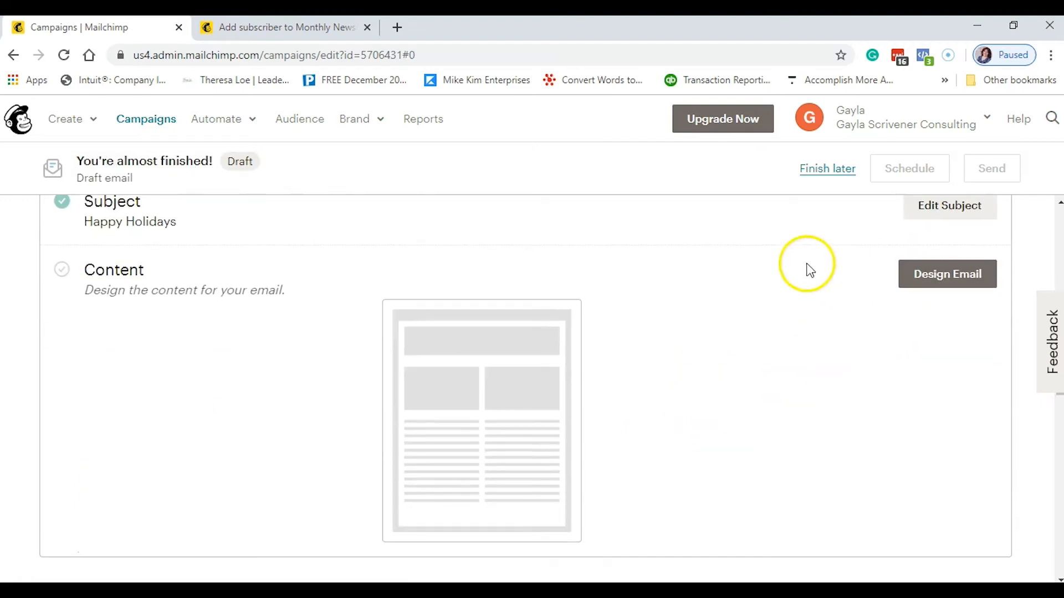
- Begin designing the email and pick the Simple Text template from the Basic layouts
click(933, 284)
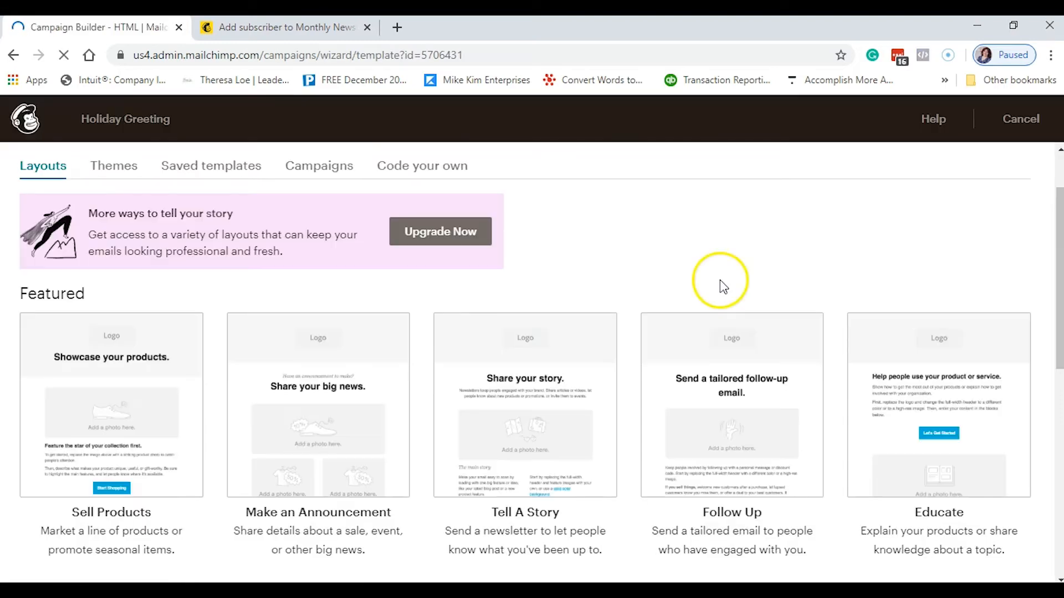
scroll(720, 280, down, 10)
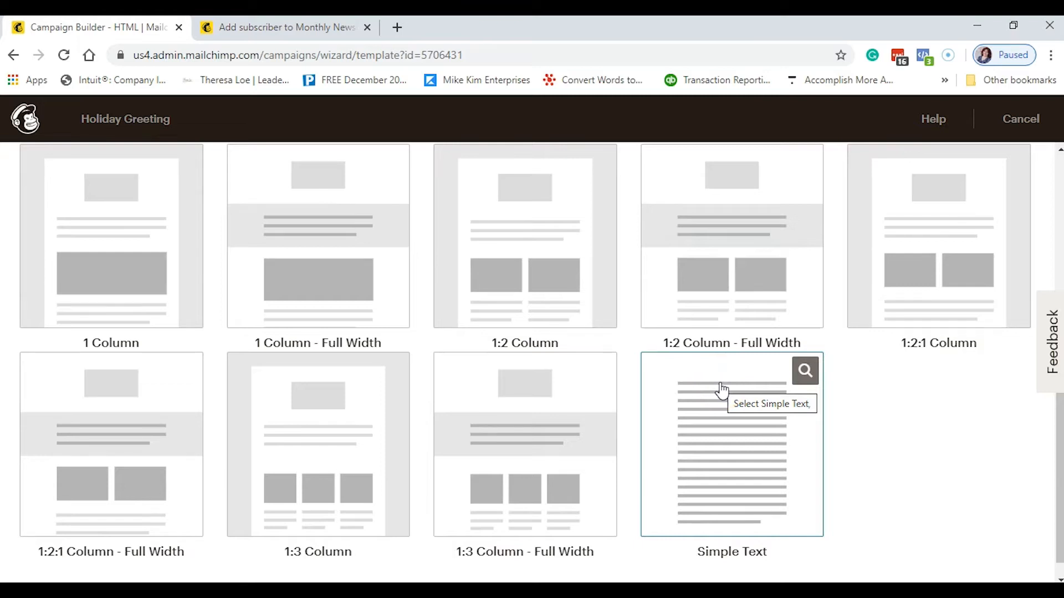
click(708, 474)
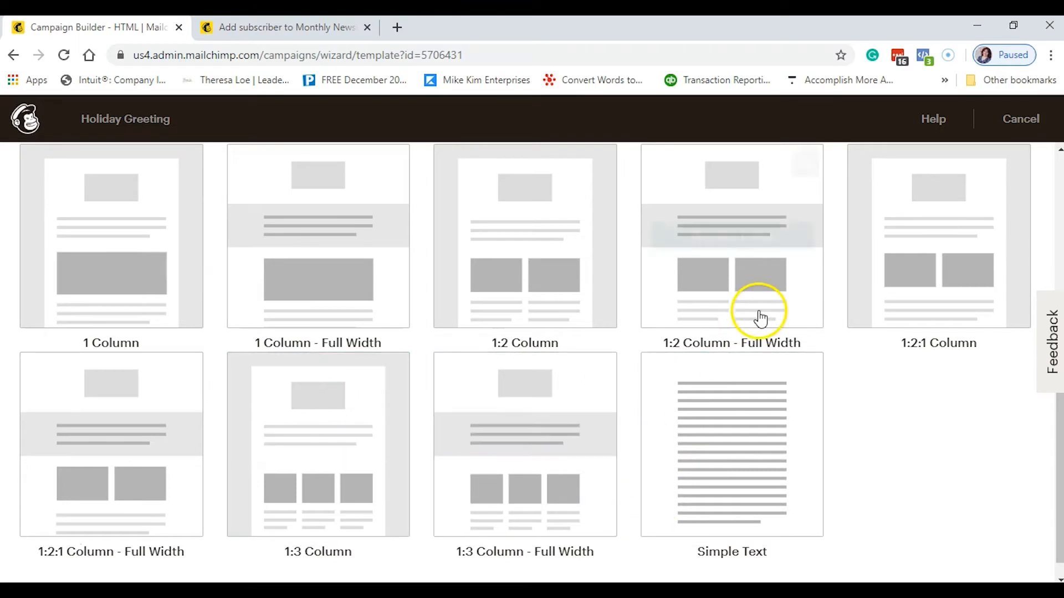
scroll(870, 324, up, 1)
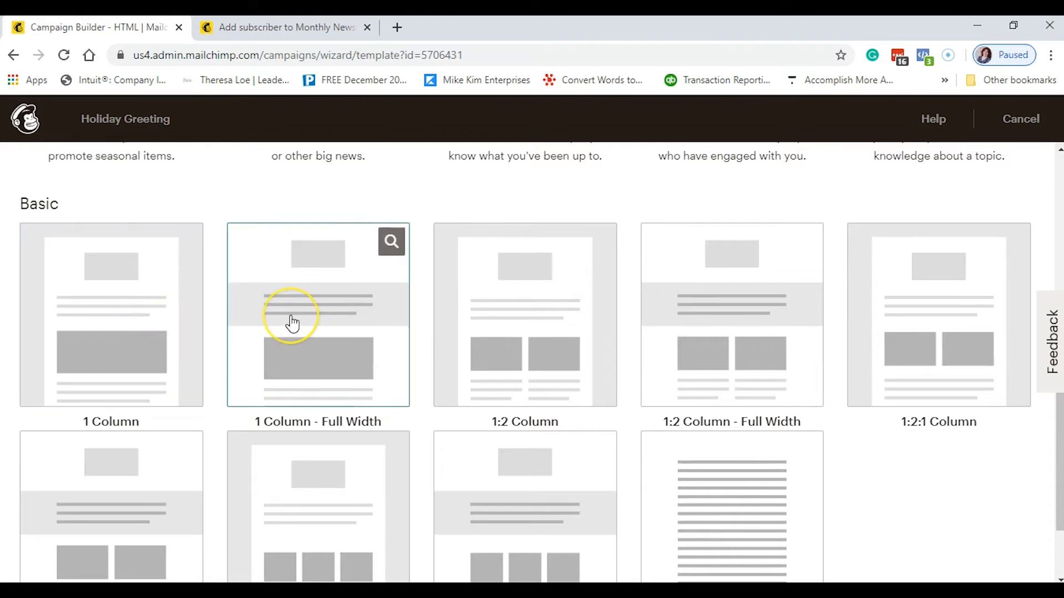
scroll(292, 323, down, 1)
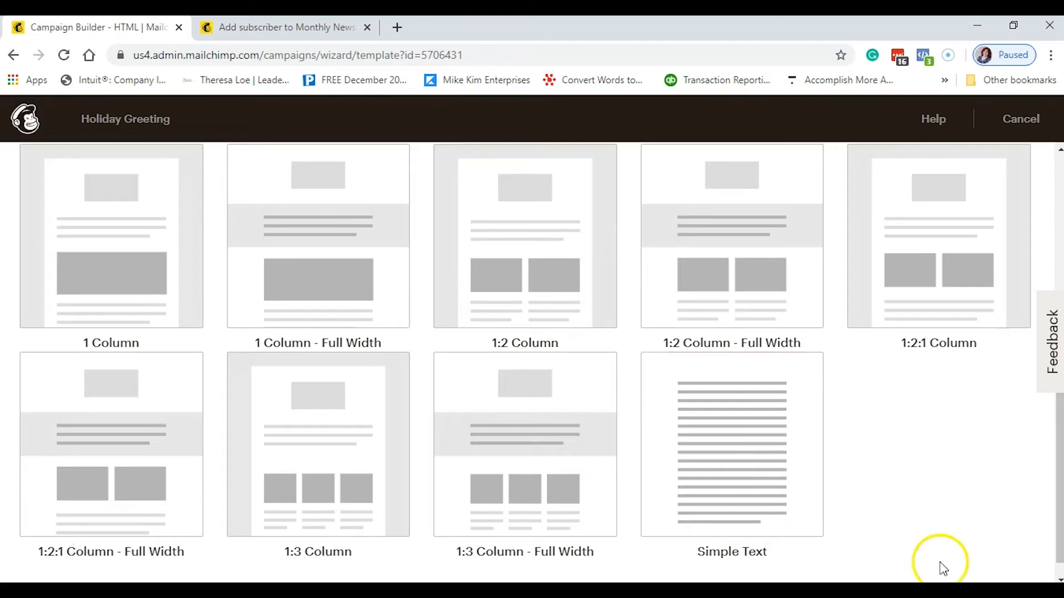
click(743, 489)
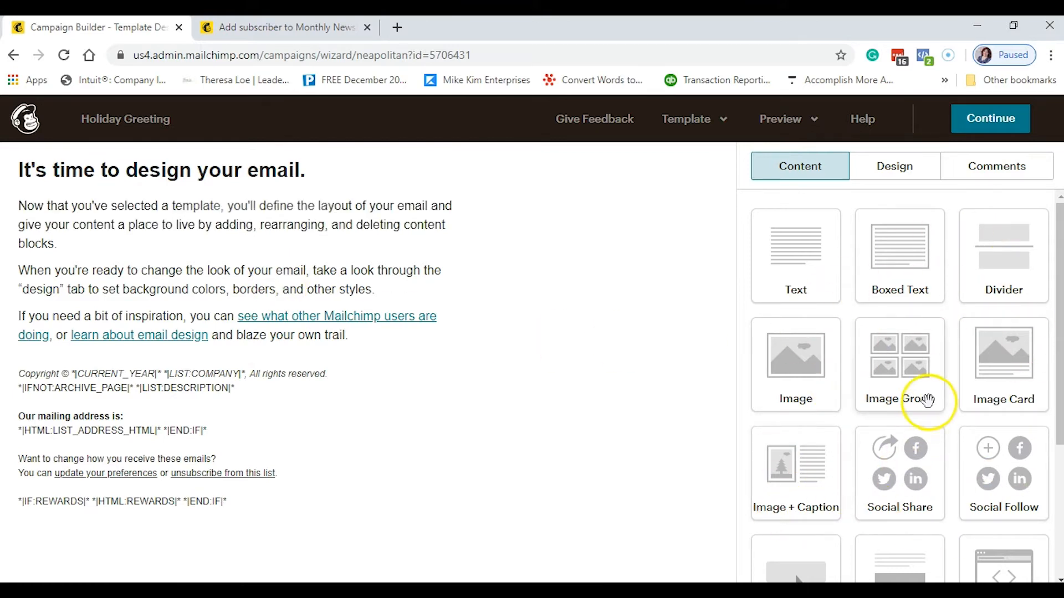
- Delete the "It's time to design your email." heading block and confirm the deletion
scroll(922, 403, down, 4)
scroll(926, 399, up, 4)
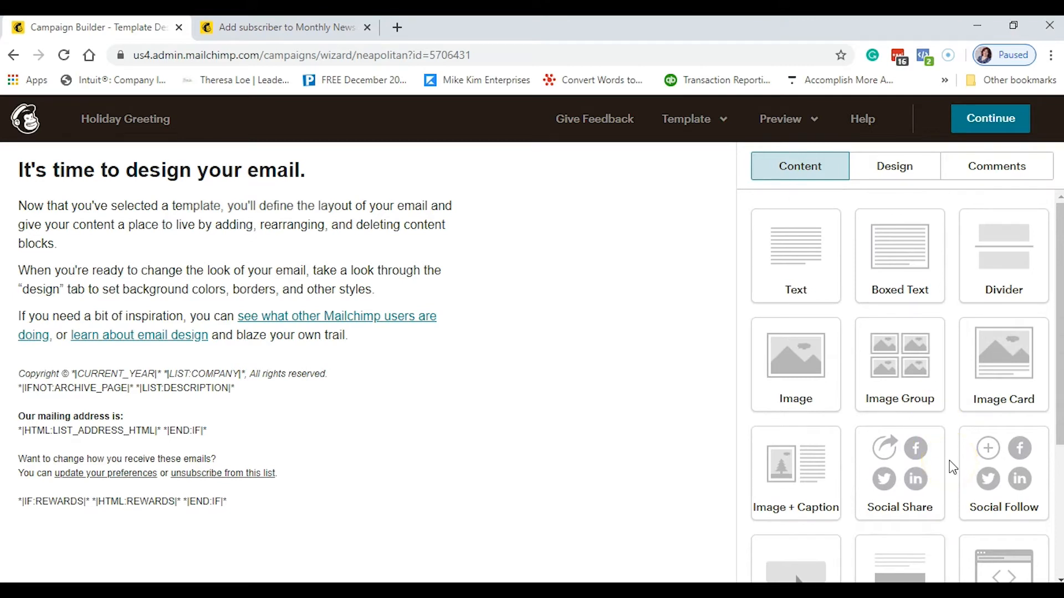
click(1031, 471)
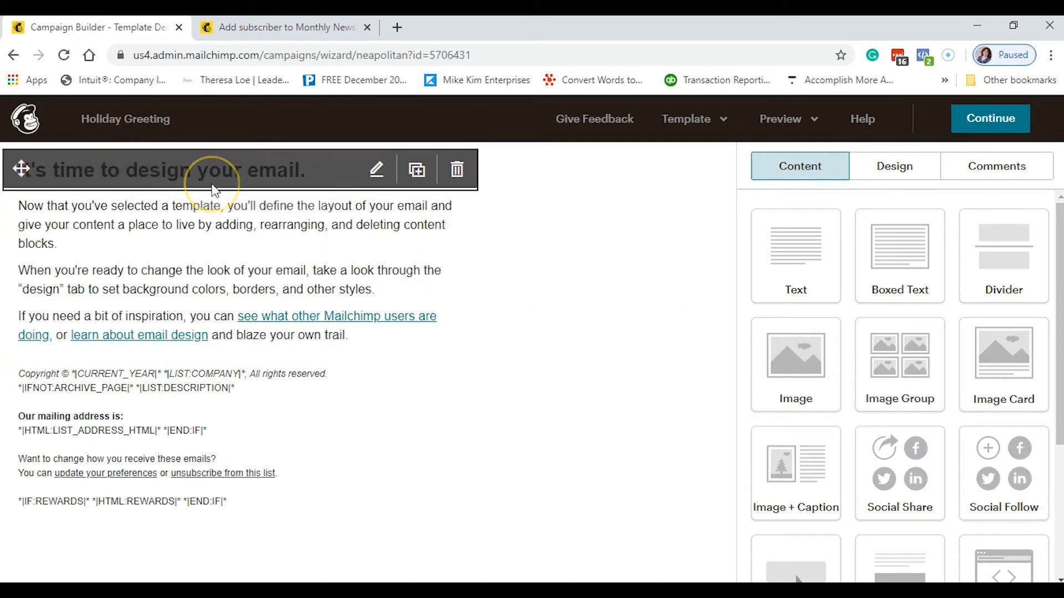
click(458, 171)
click(350, 408)
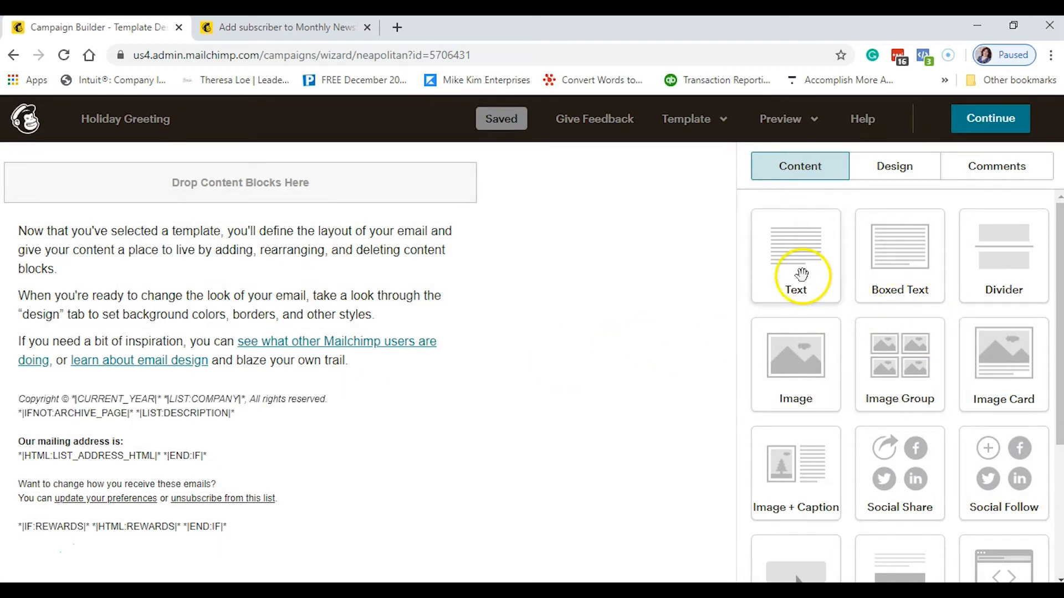
- Add a Text block at the top reading 'Happy Holidays,' followed by the First Name merge tag
drag(801, 274, 405, 190)
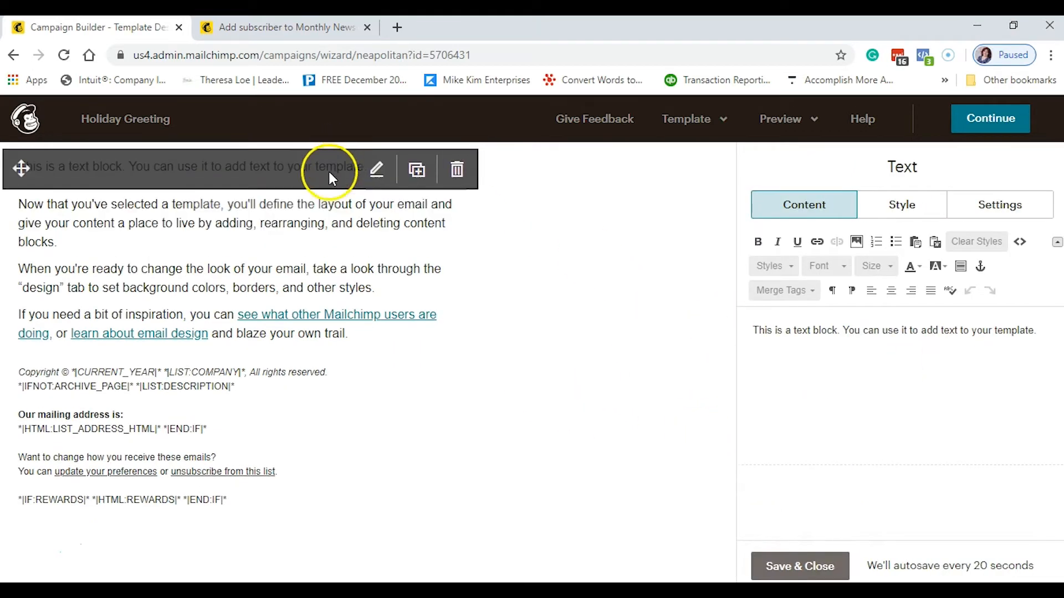
click(329, 172)
click(902, 344)
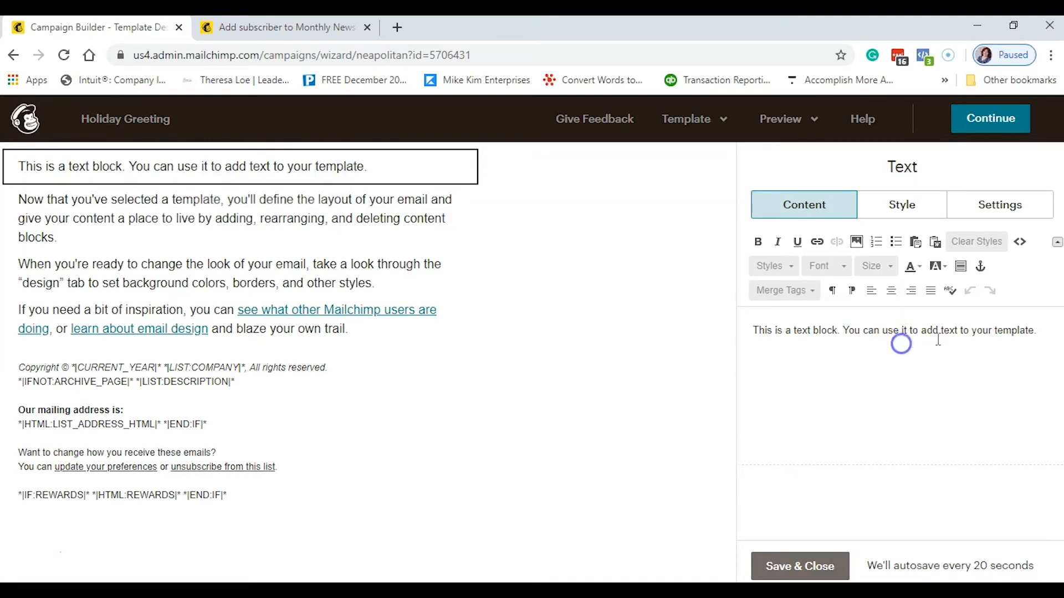
drag(1042, 330, 721, 330)
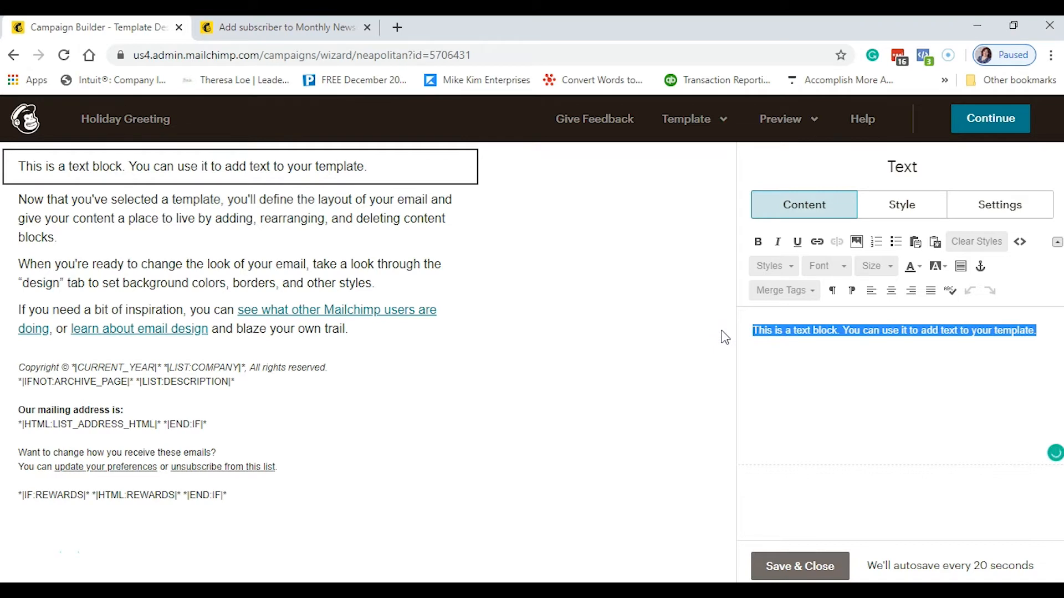
text(Happy Holidays,)
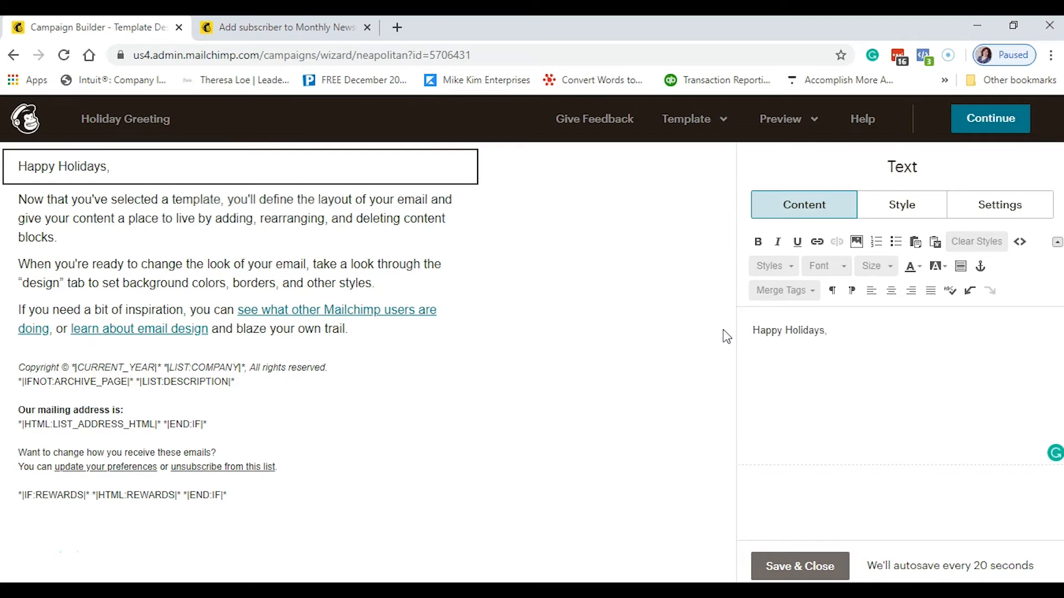
click(776, 300)
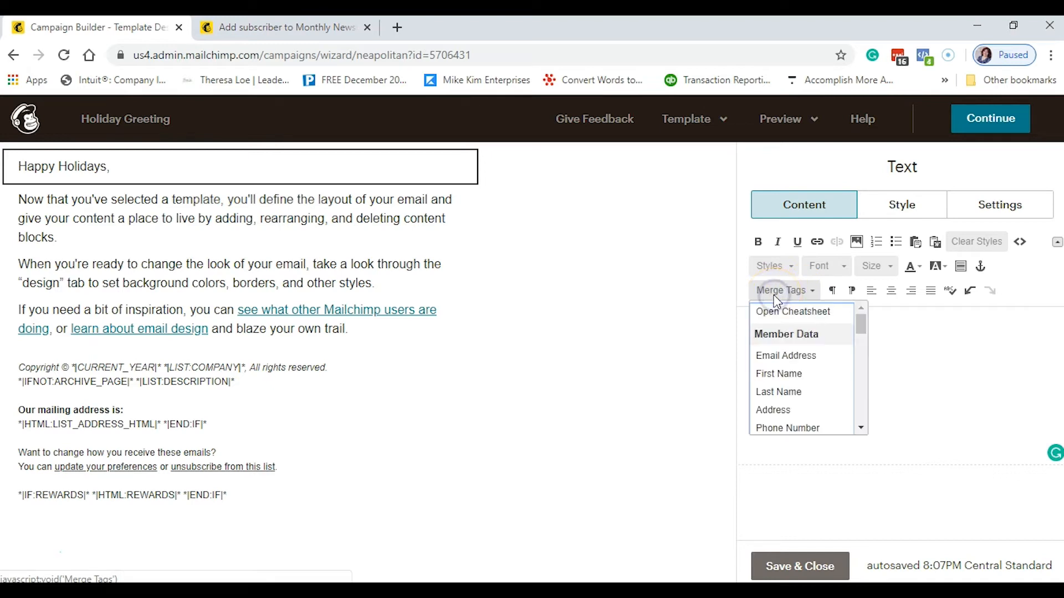
click(780, 374)
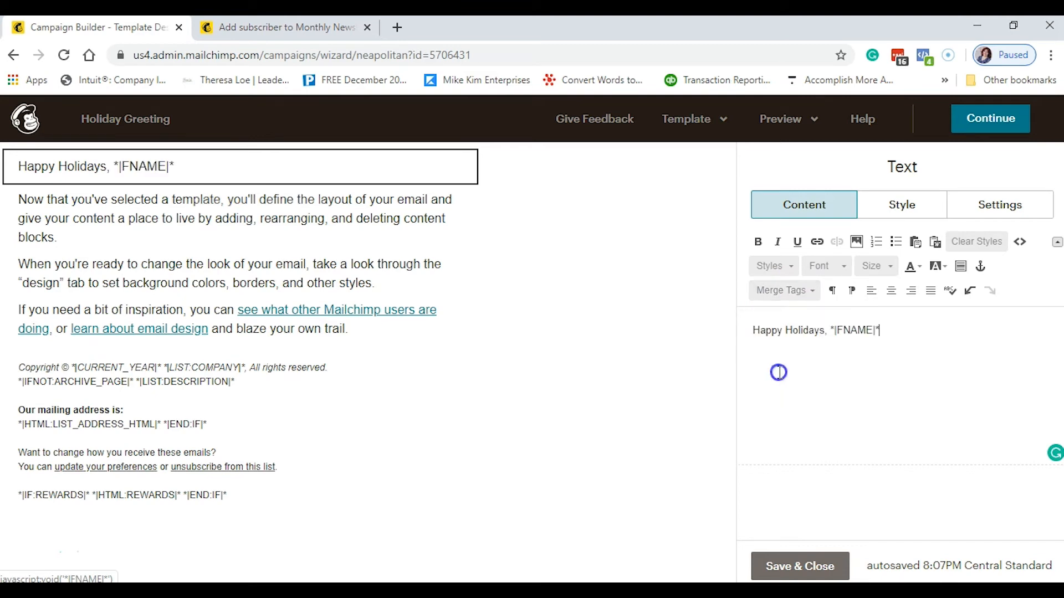
- Replace the three intro paragraphs with 'Type something nice....'
click(136, 209)
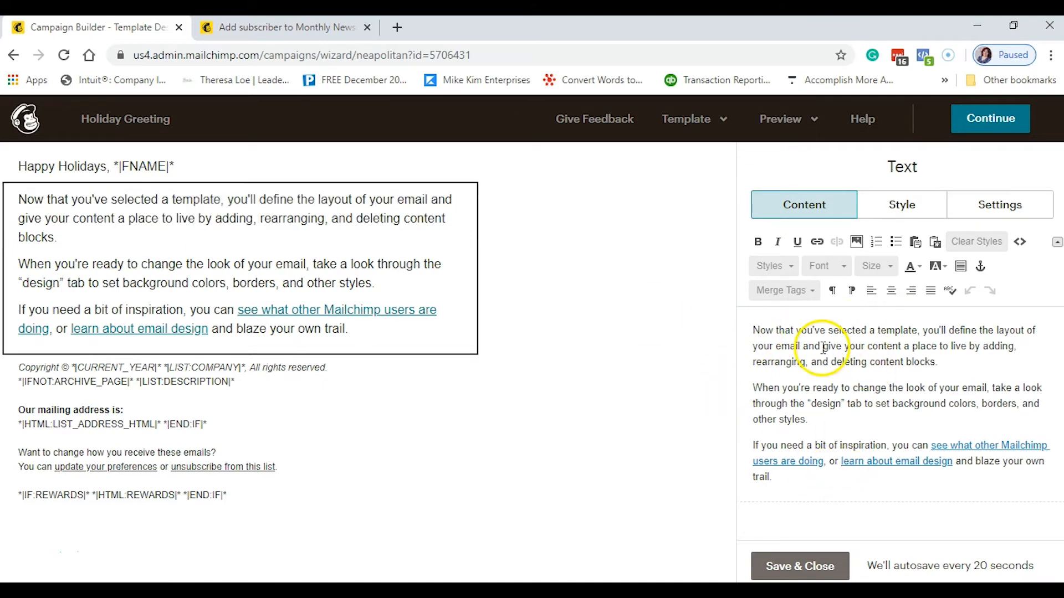
drag(750, 330, 956, 501)
key(BackSpace)
text(Type something nice....)
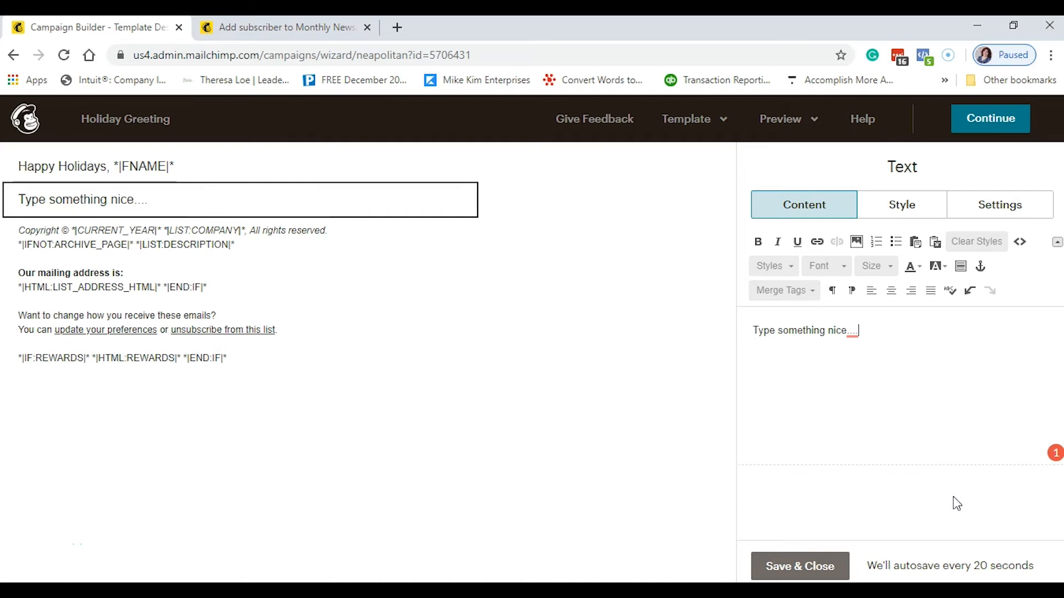
- Save the text blocks, then review the footer's copyright and mailing-address text without changing it
click(813, 565)
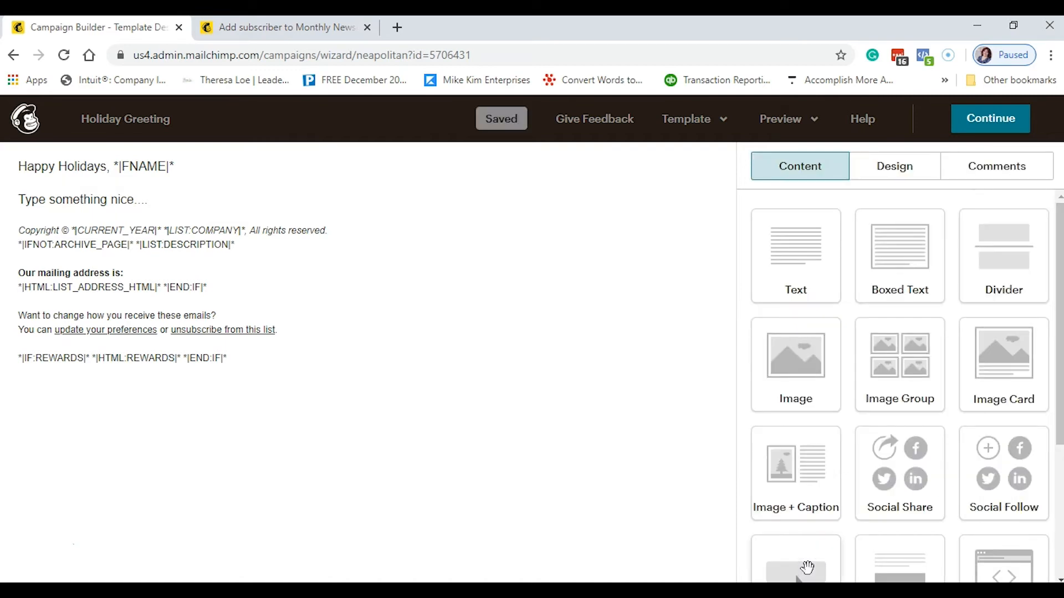
mouse_move(116, 269)
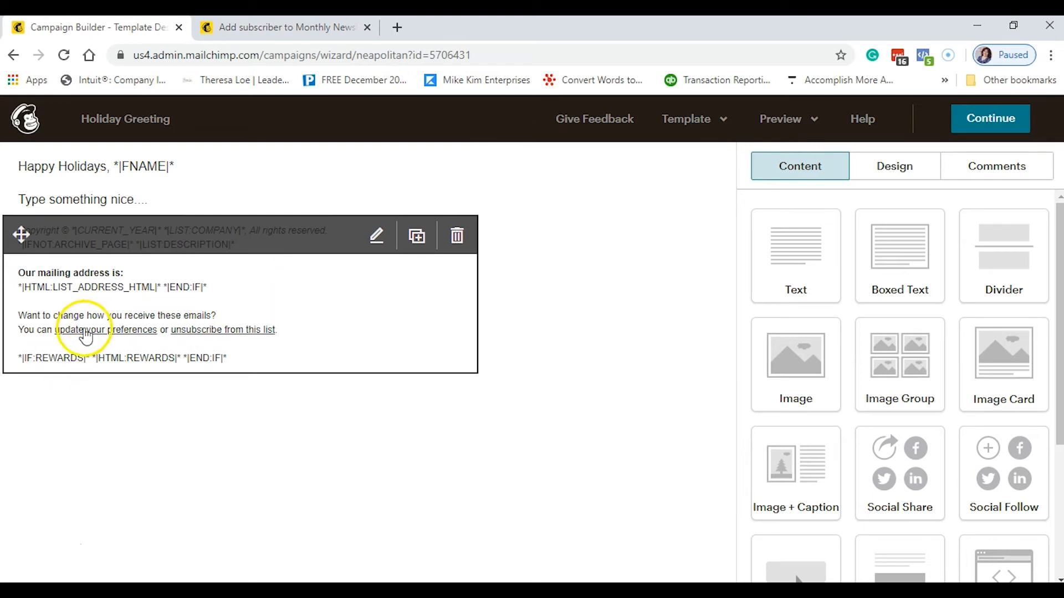
click(300, 288)
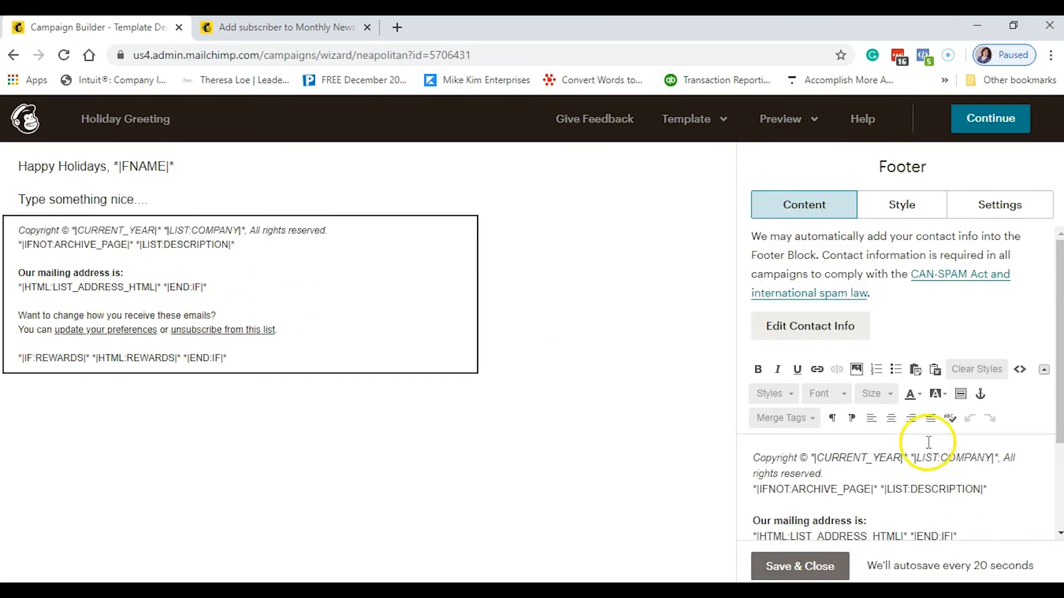
scroll(886, 478, down, 3)
mouse_move(150, 299)
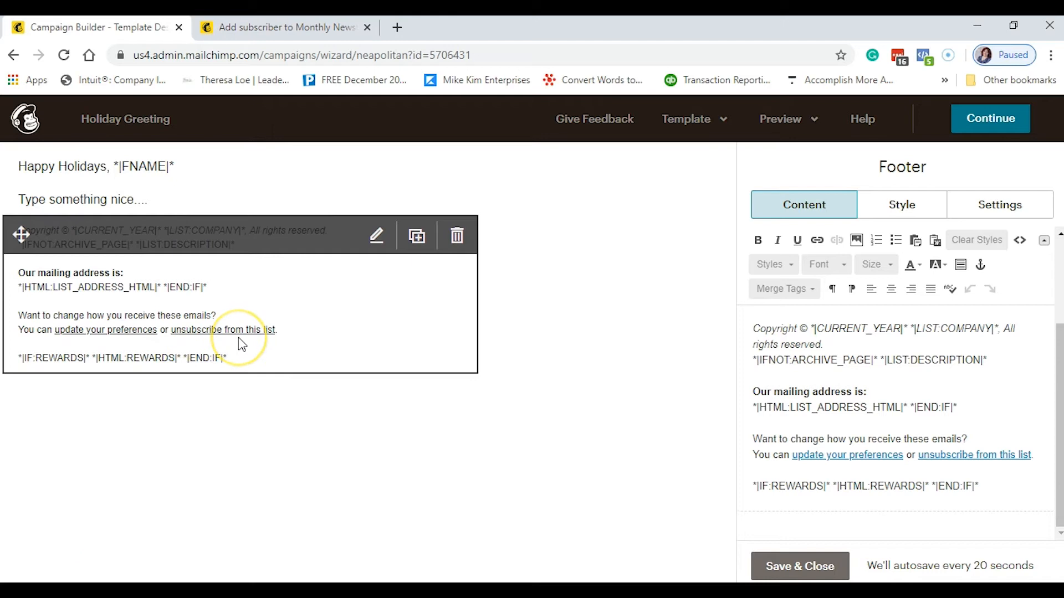
click(374, 312)
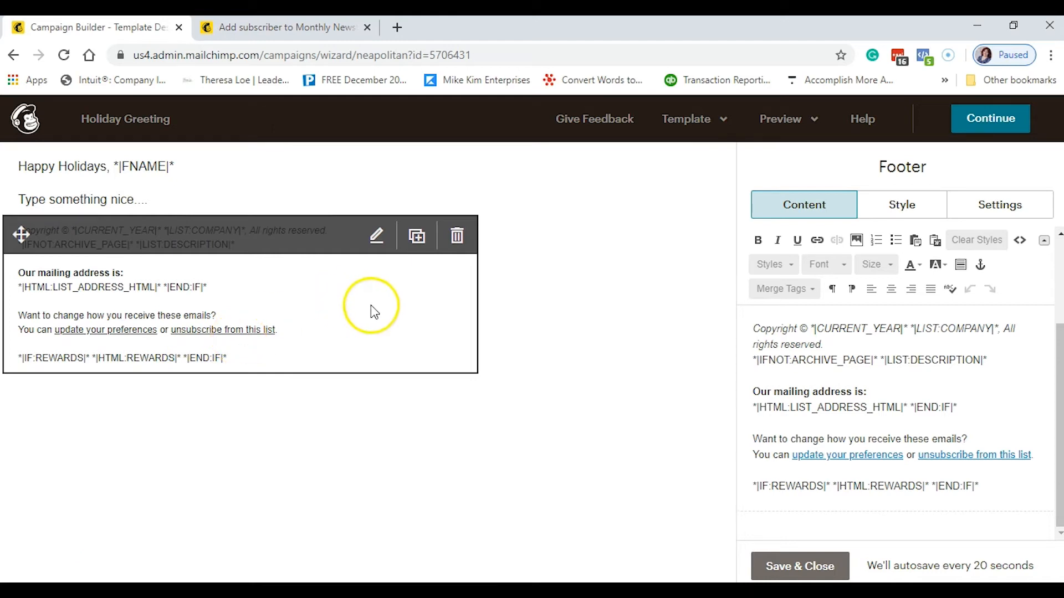
click(370, 303)
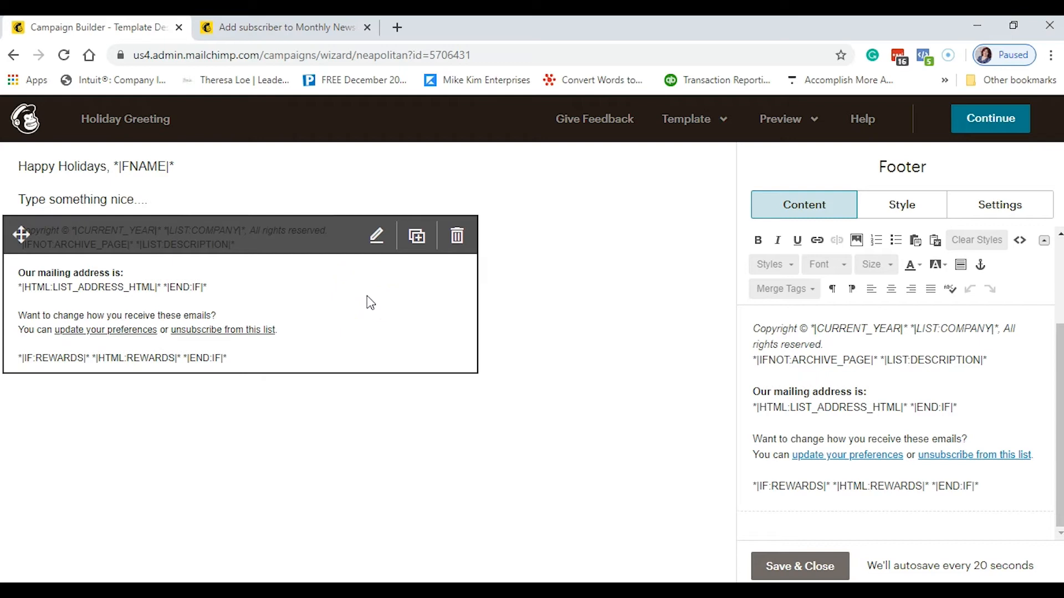
click(372, 302)
click(677, 527)
- Add an Image block above the footer and upload the Christmas Greeting picture
click(581, 271)
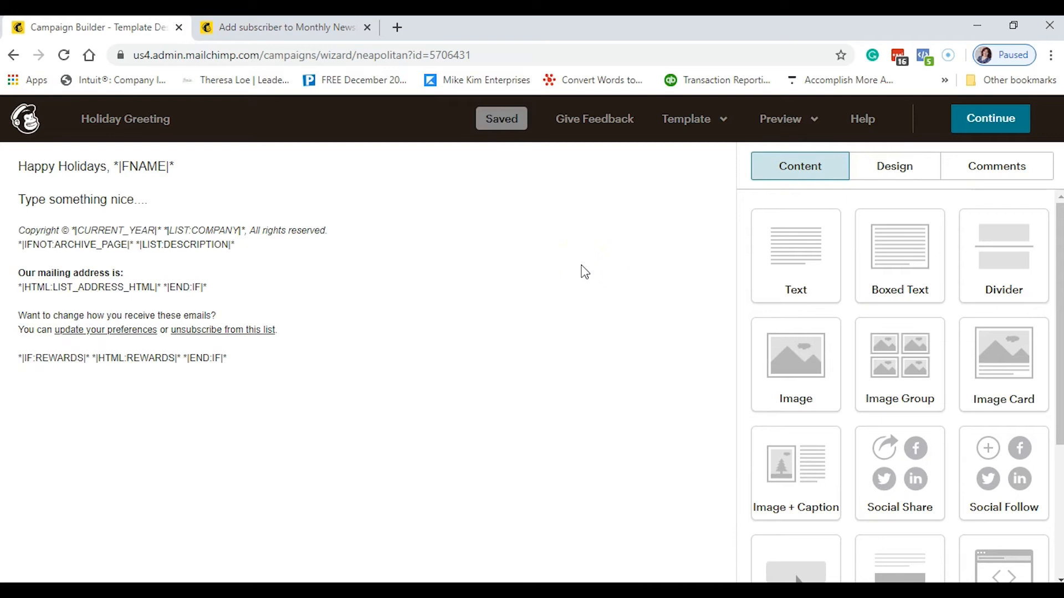
drag(788, 349, 386, 250)
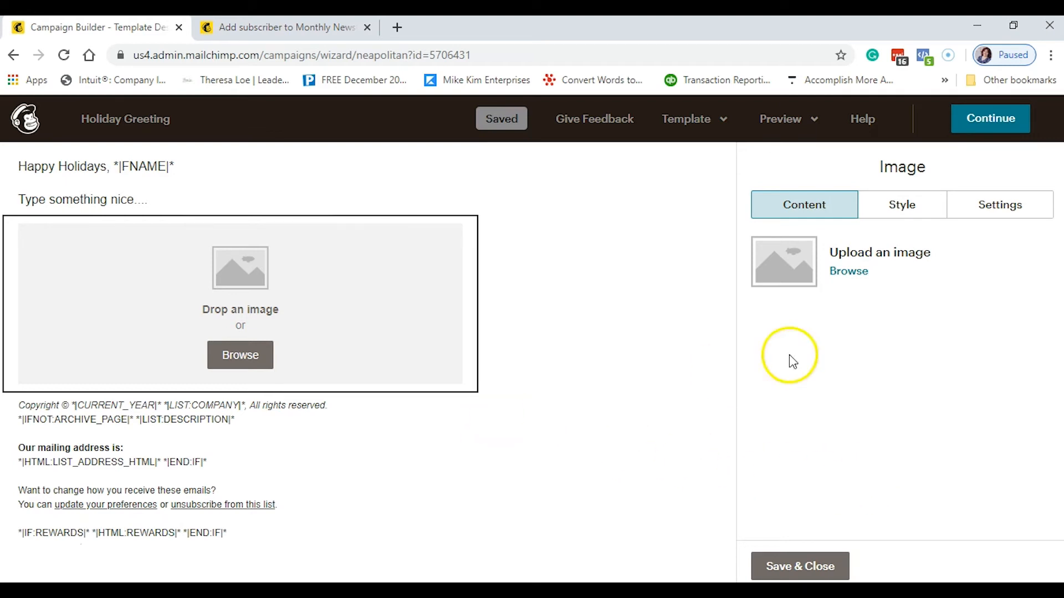
click(847, 272)
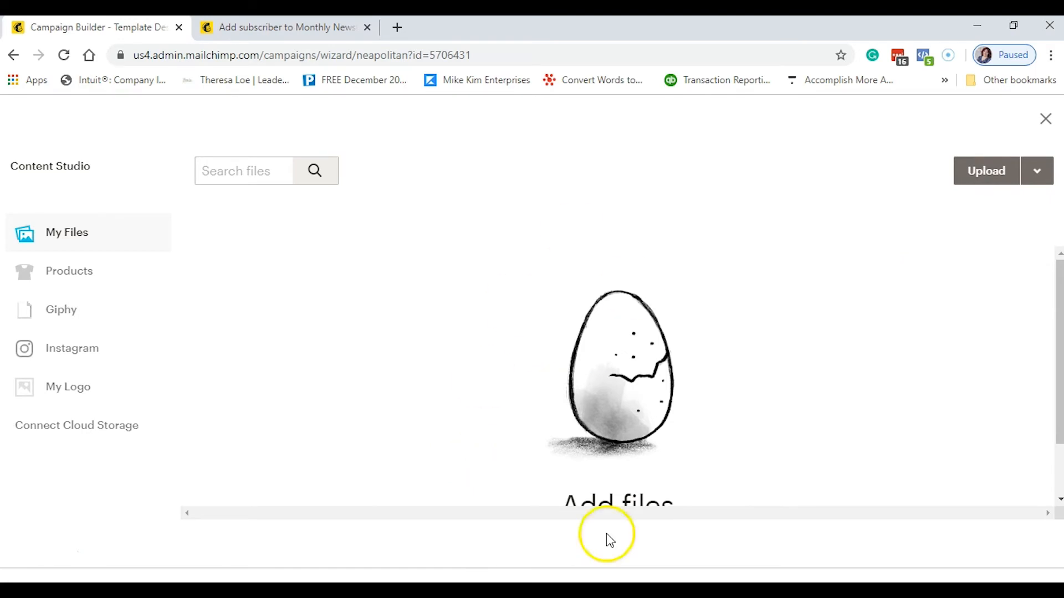
click(987, 173)
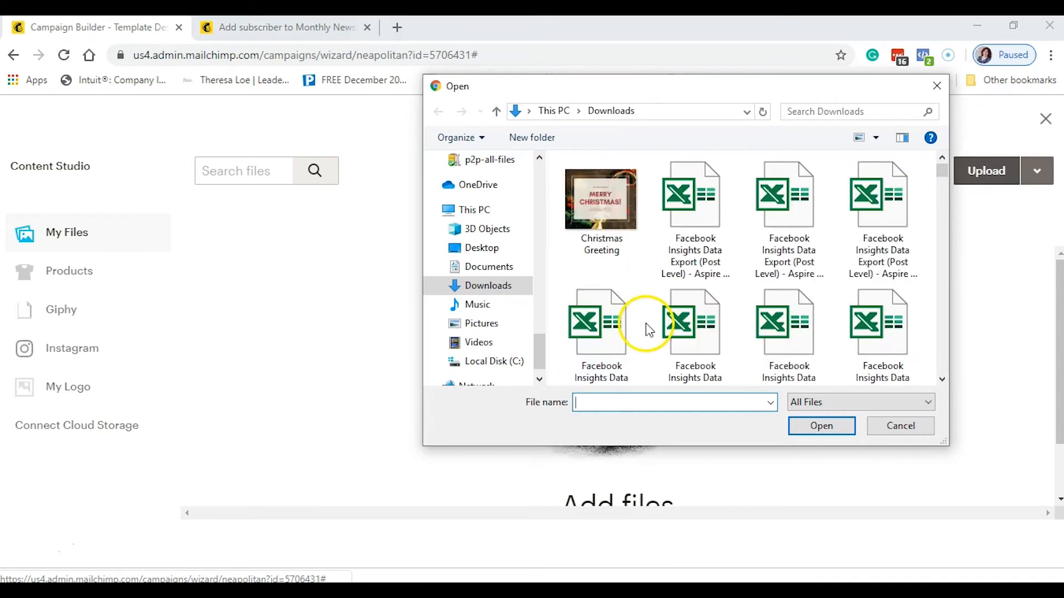
click(607, 228)
click(815, 425)
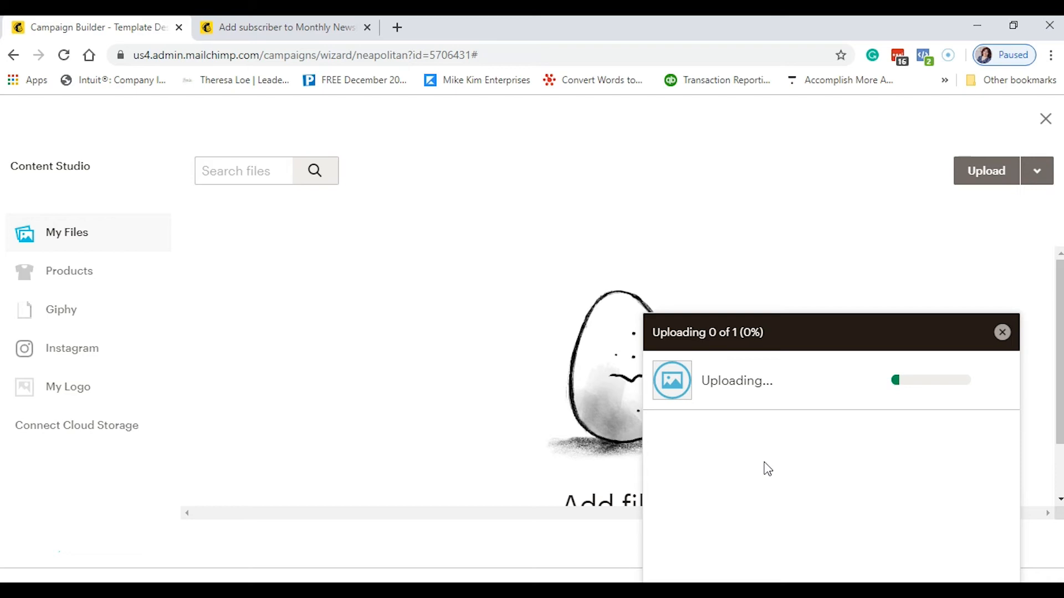
- Insert the uploaded Christmas Greeting.jpg into the image block and save it
click(1002, 342)
click(276, 346)
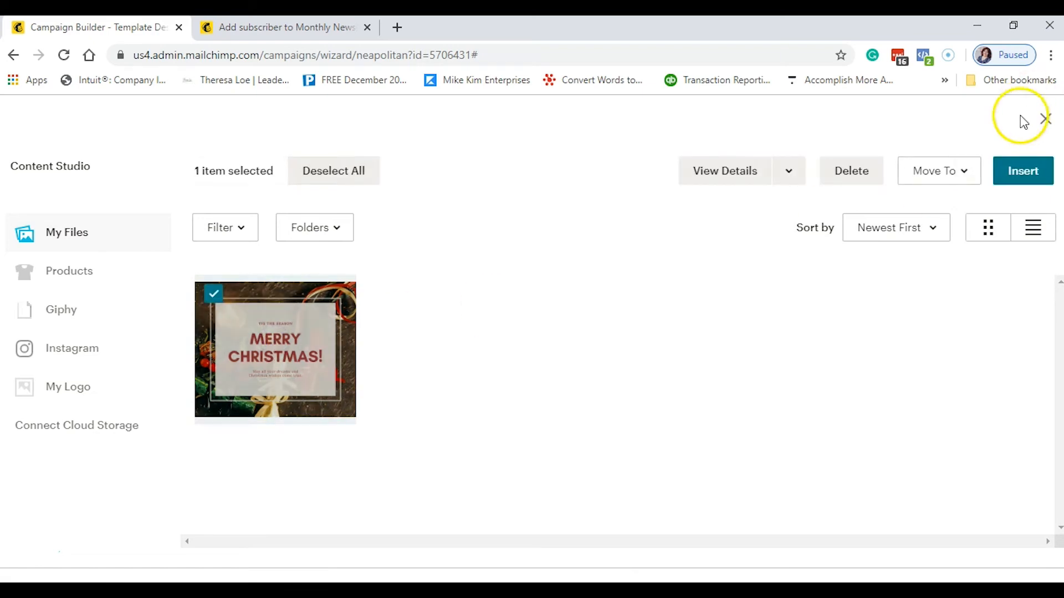
click(1009, 176)
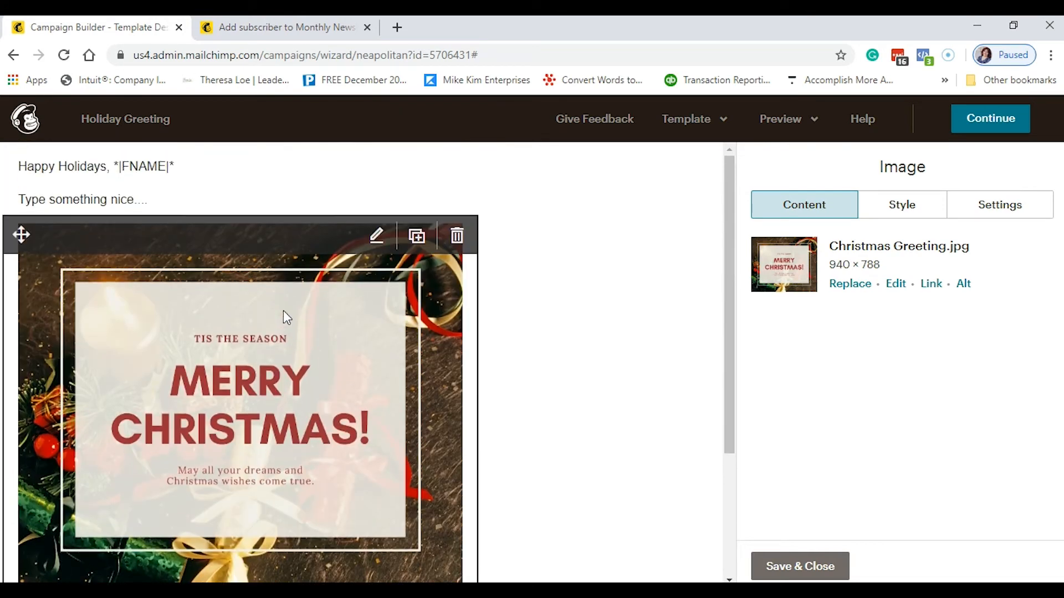
scroll(284, 310, down, 3)
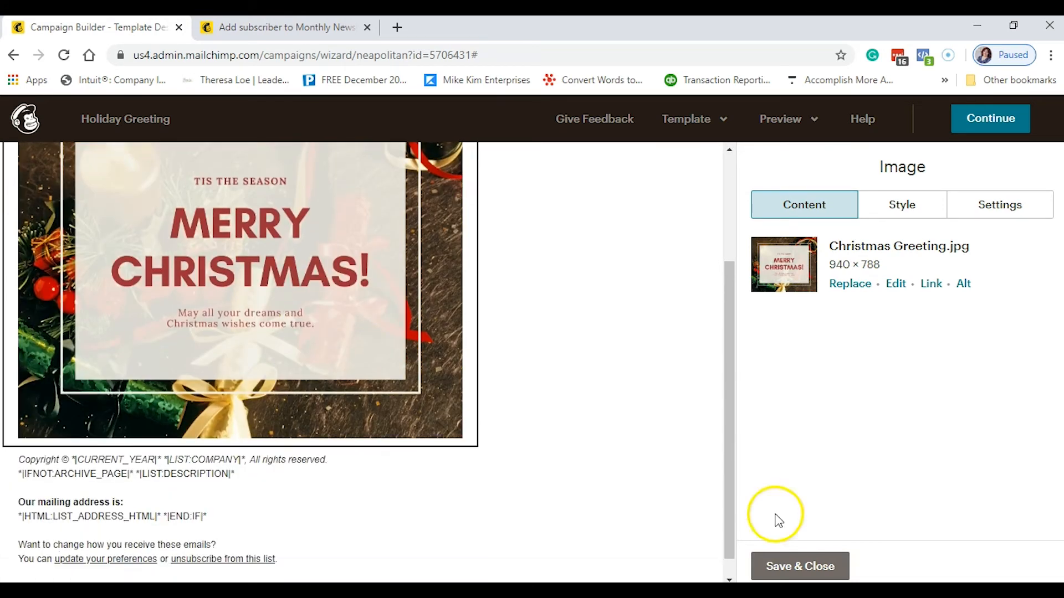
click(817, 574)
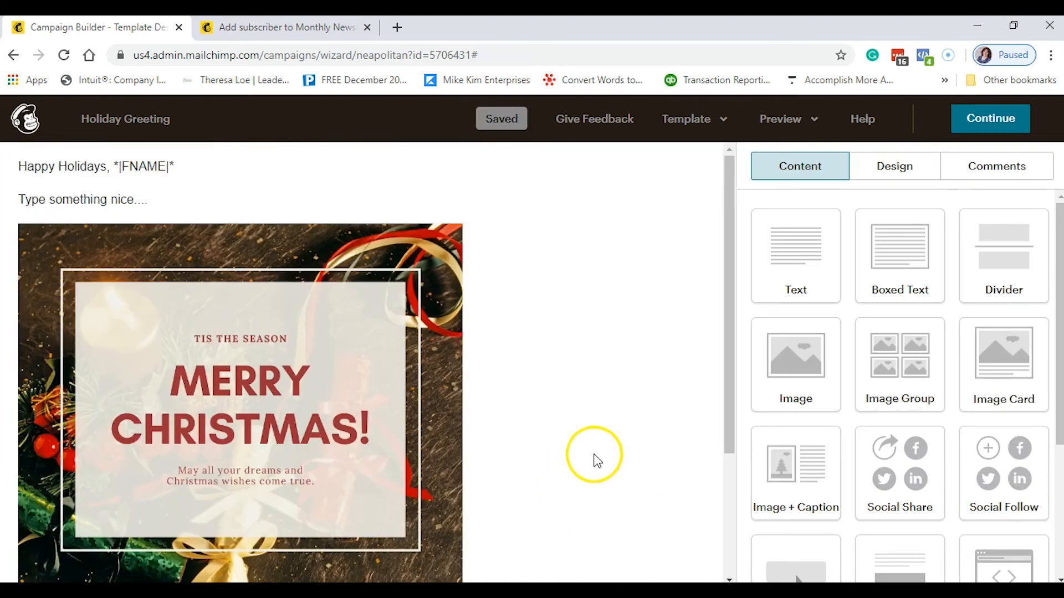
- Enter desktop preview mode and check the greeting, Christmas image and To/From/Subject header info
scroll(597, 461, down, 3)
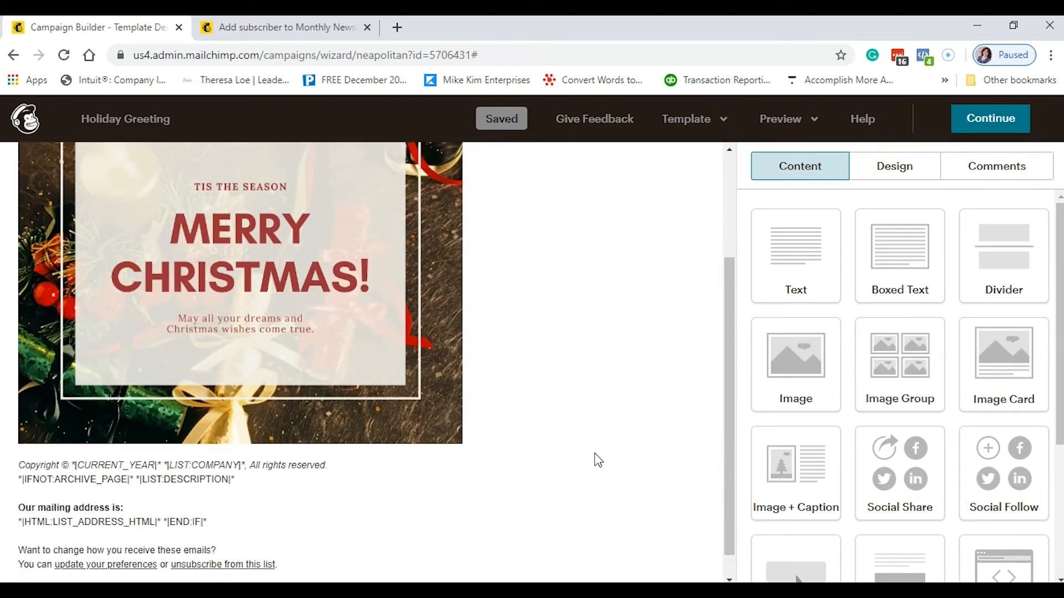
scroll(597, 461, up, 3)
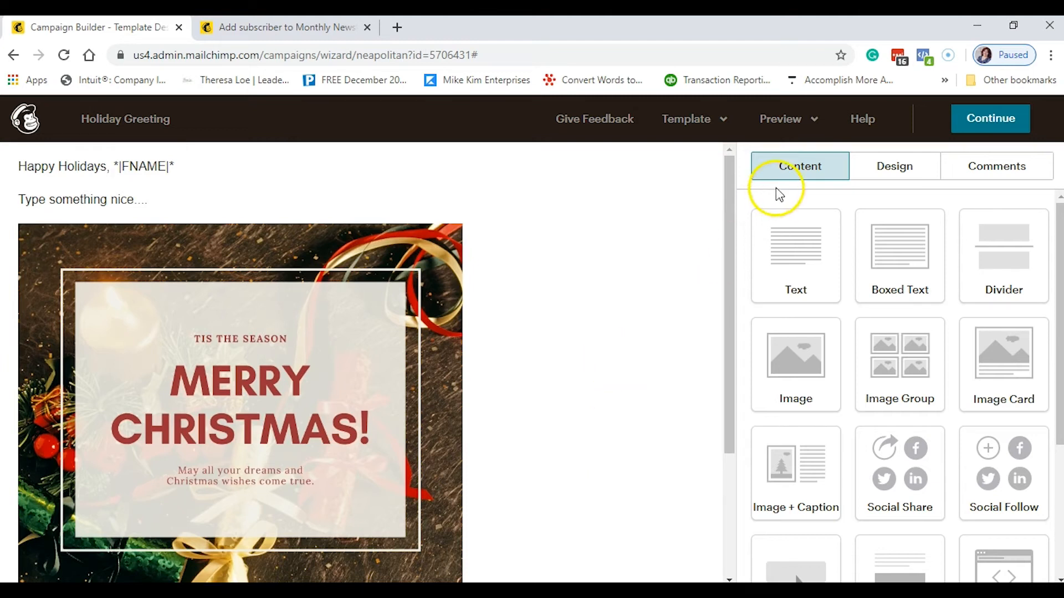
click(809, 131)
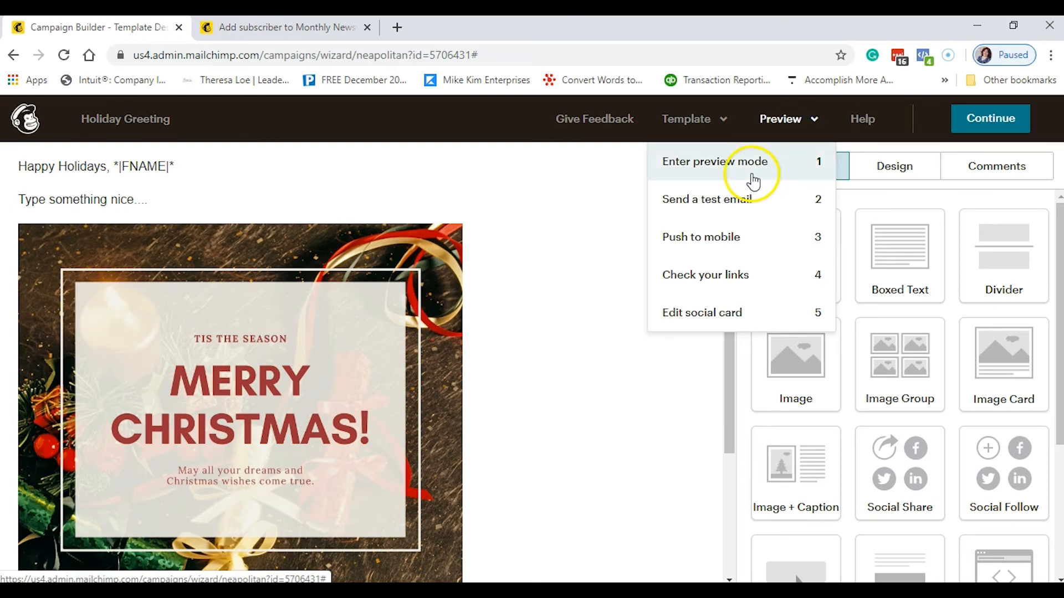
click(766, 168)
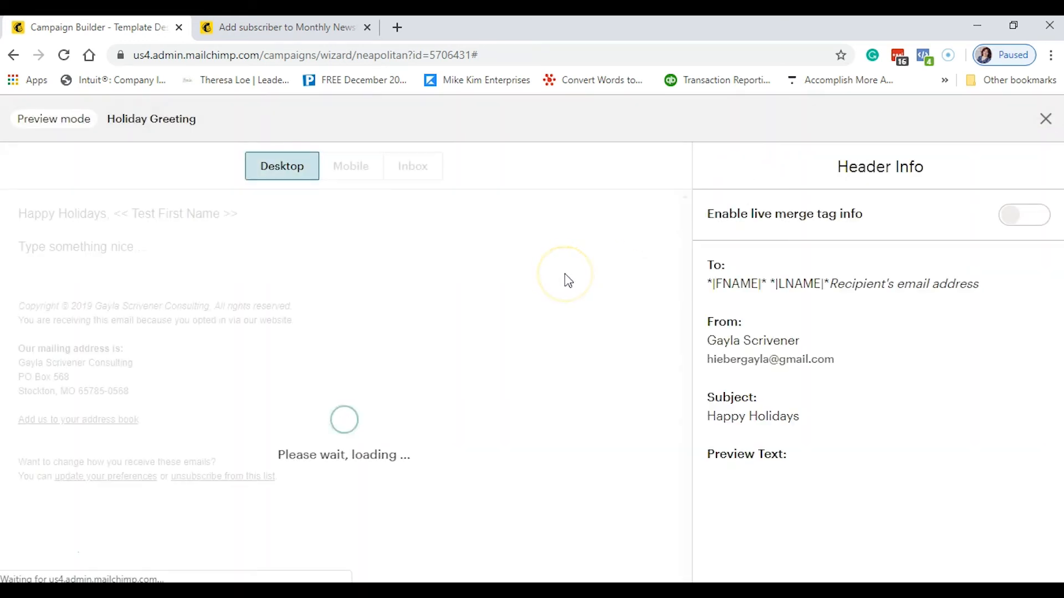
click(352, 289)
scroll(356, 295, down, 1)
scroll(356, 294, down, 5)
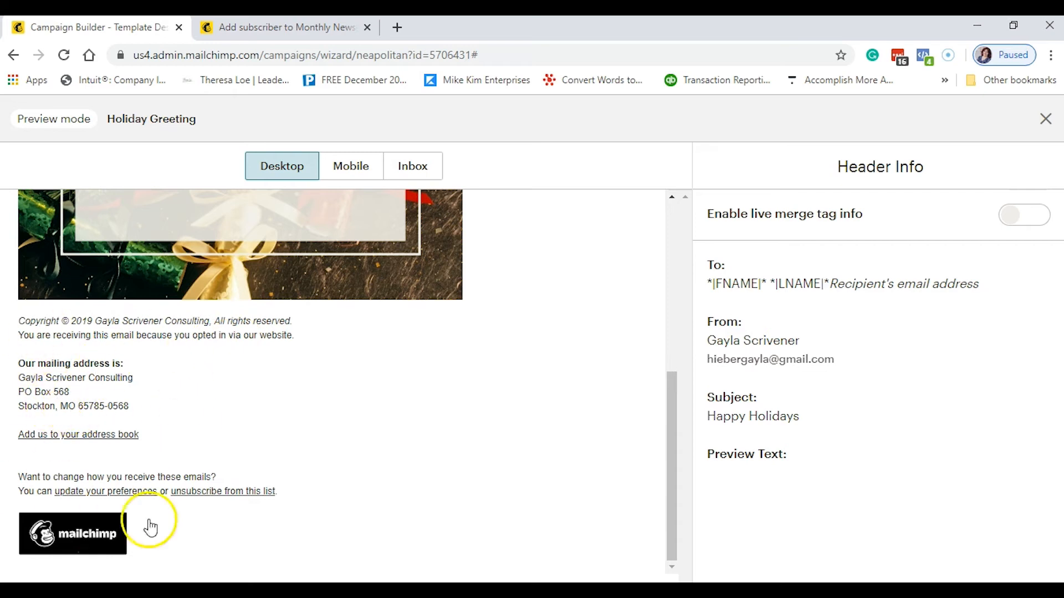
scroll(381, 451, up, 5)
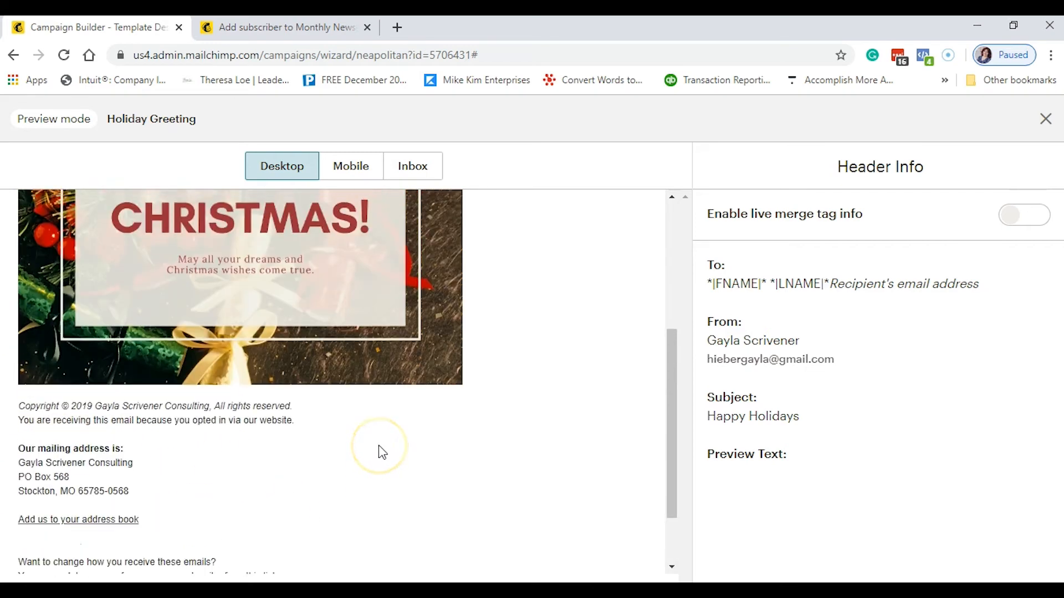
scroll(222, 401, up, 2)
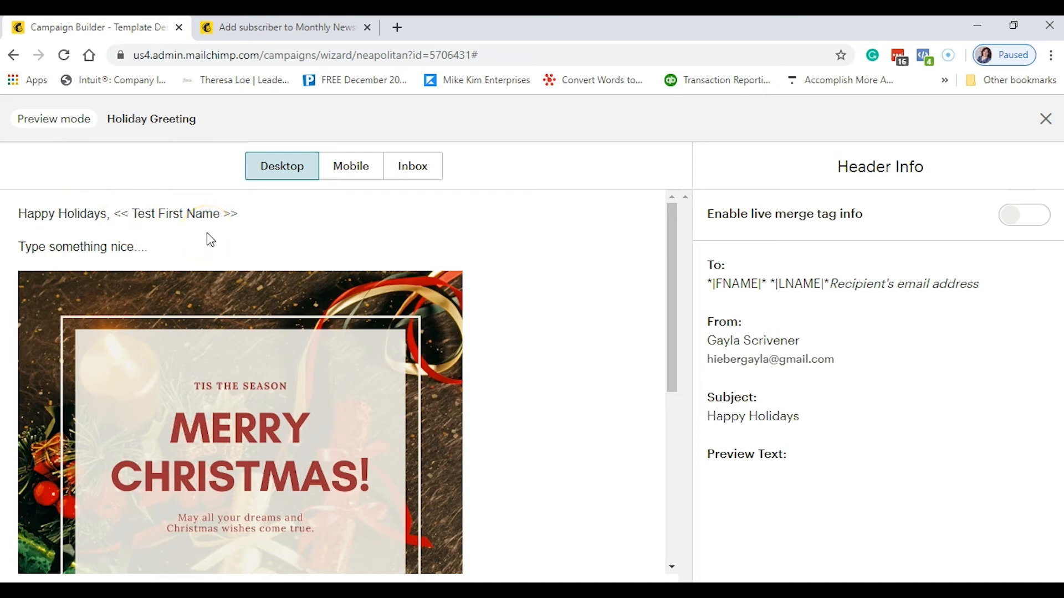
click(385, 242)
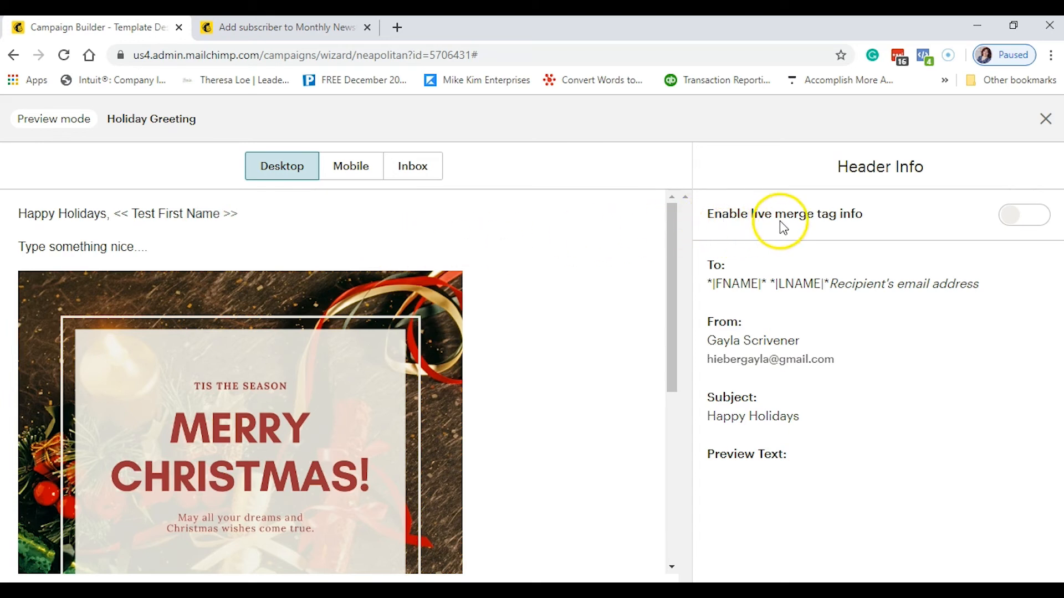
- Turn on live merge tag info and cycle through subscribers to check the personalized greeting
click(1046, 224)
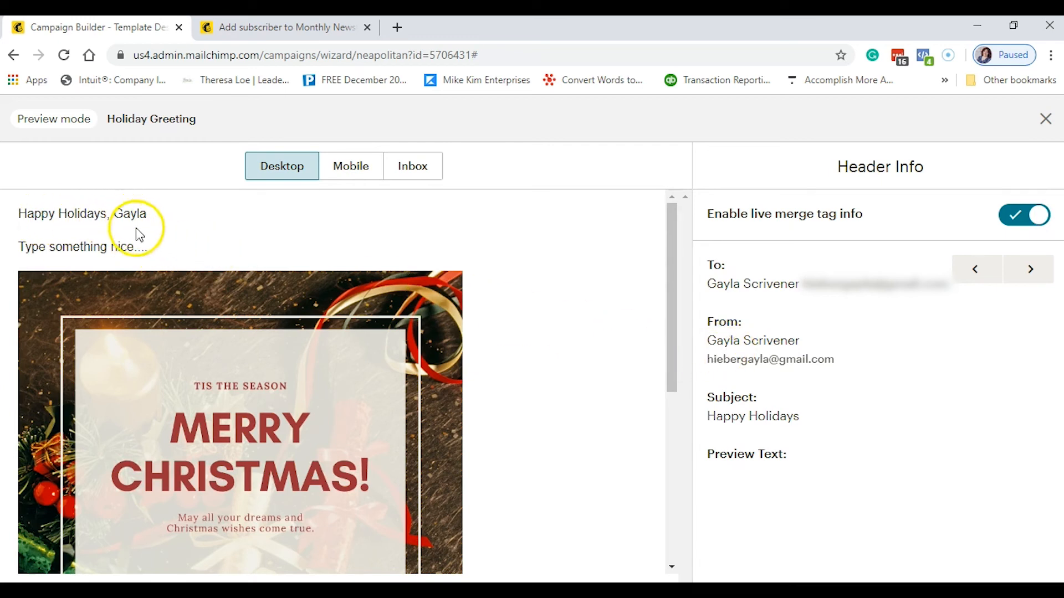
click(1029, 277)
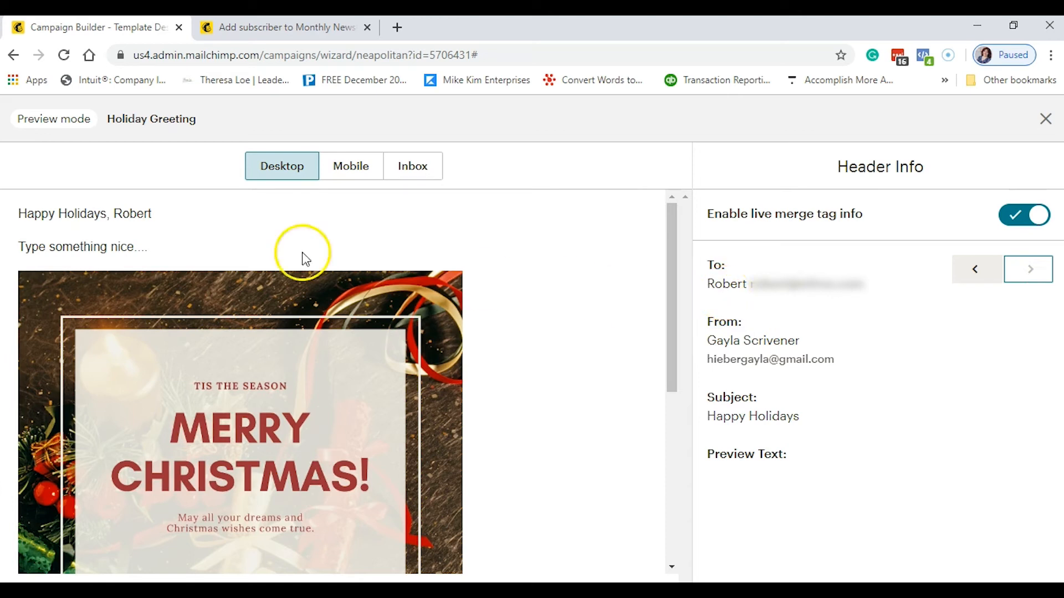
click(969, 272)
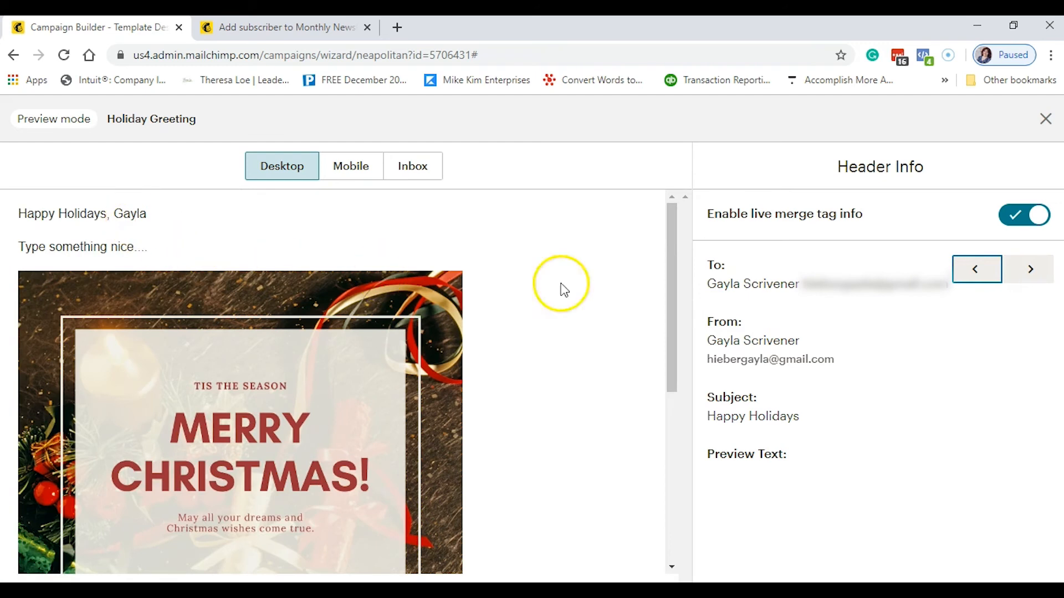
click(1020, 275)
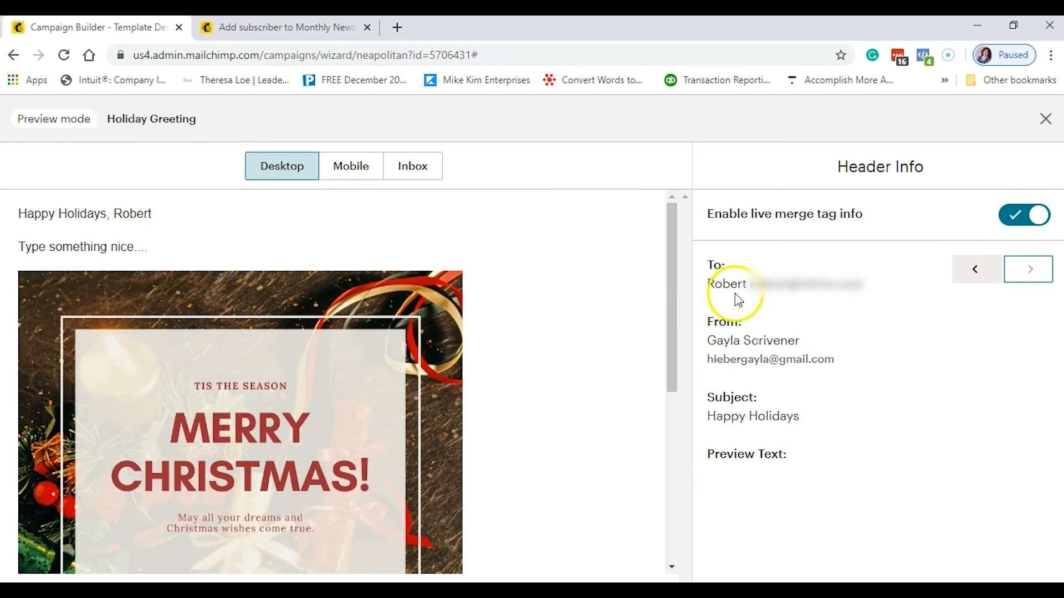
click(716, 303)
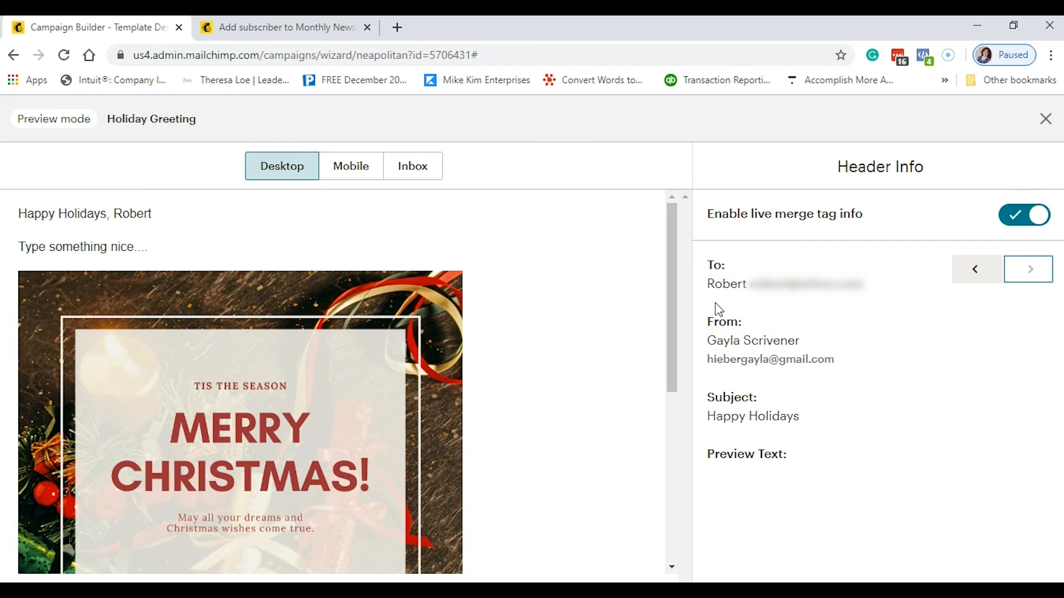
- Compare the mobile, inbox and desktop previews, then close the preview
click(355, 169)
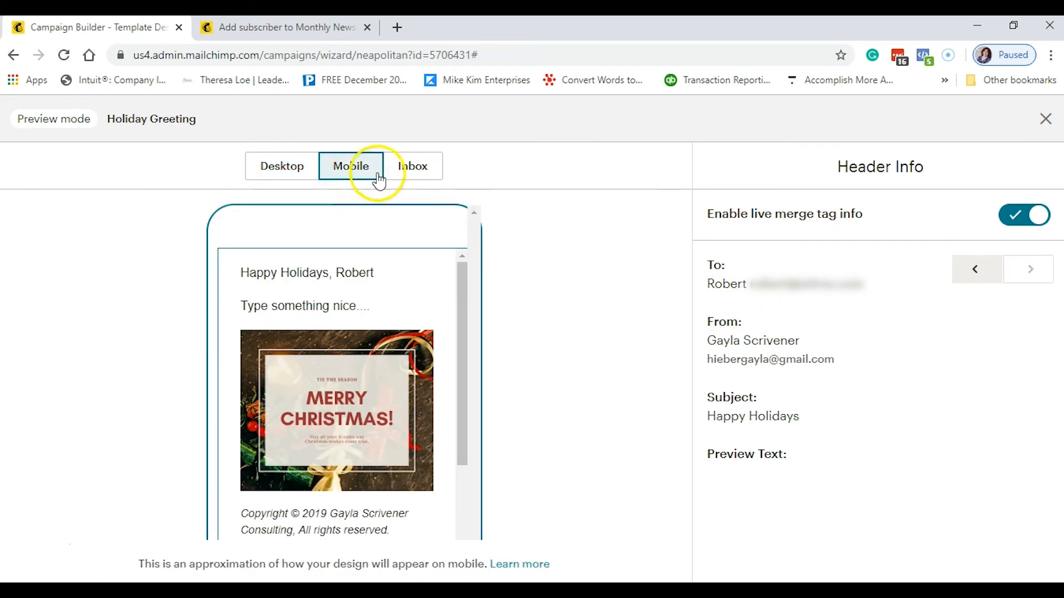
click(414, 167)
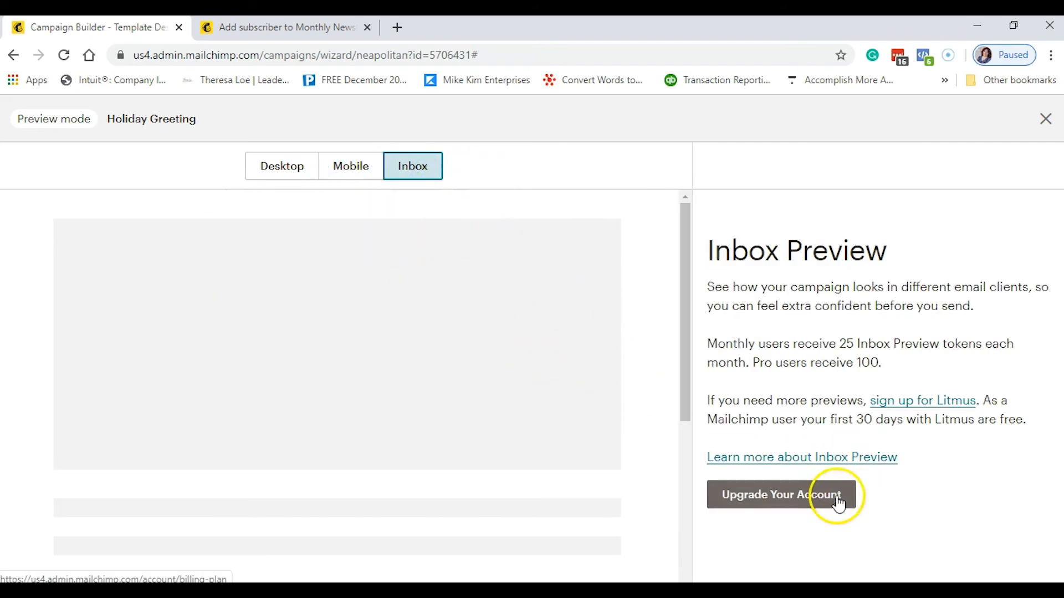
click(257, 167)
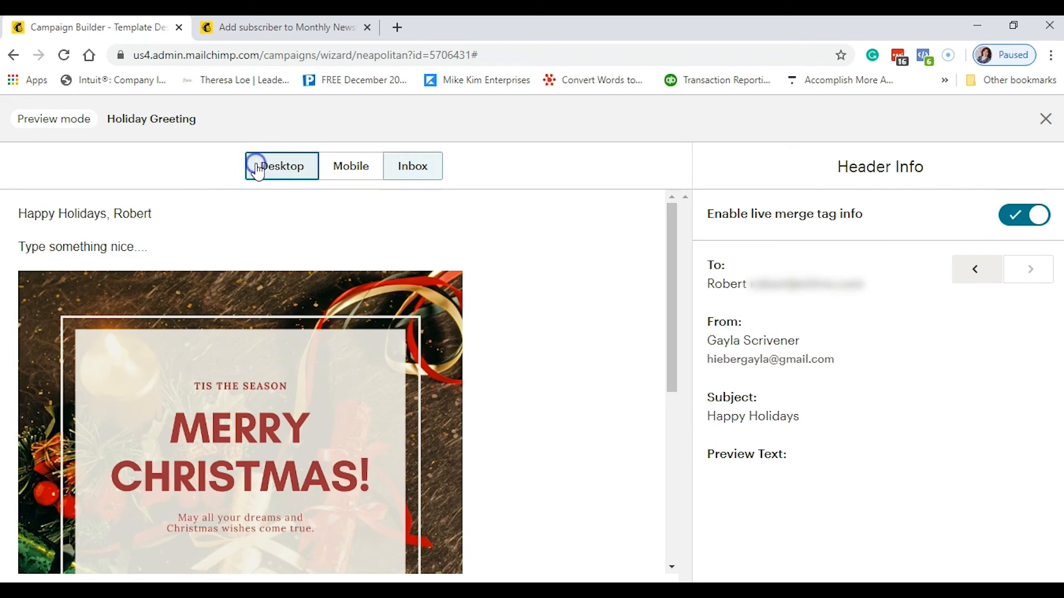
click(339, 169)
click(280, 168)
click(1046, 119)
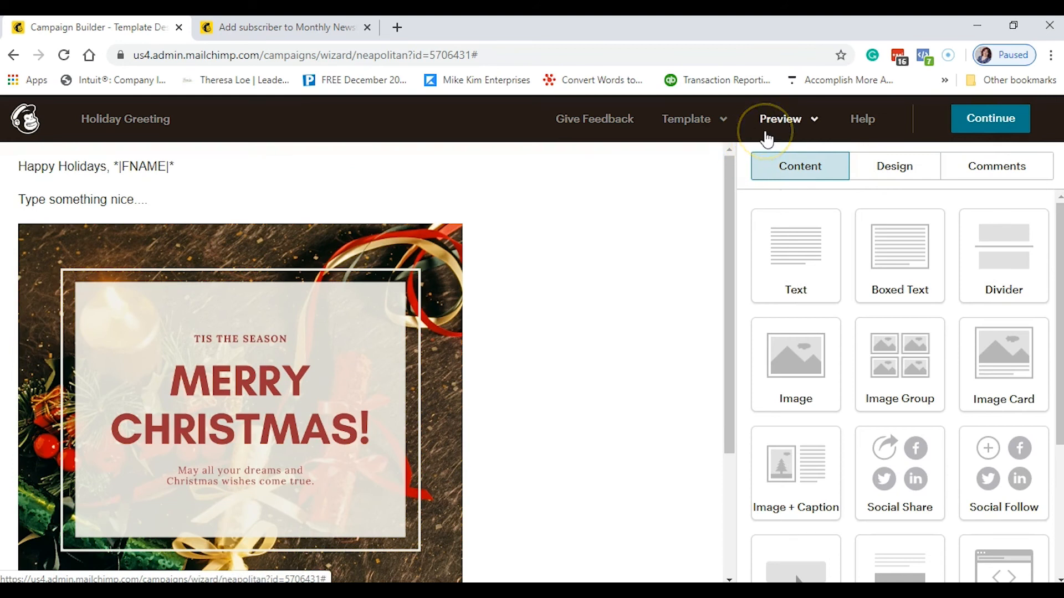
- Send a test email of the Holiday Greeting to the test e-mail address
click(780, 124)
click(729, 209)
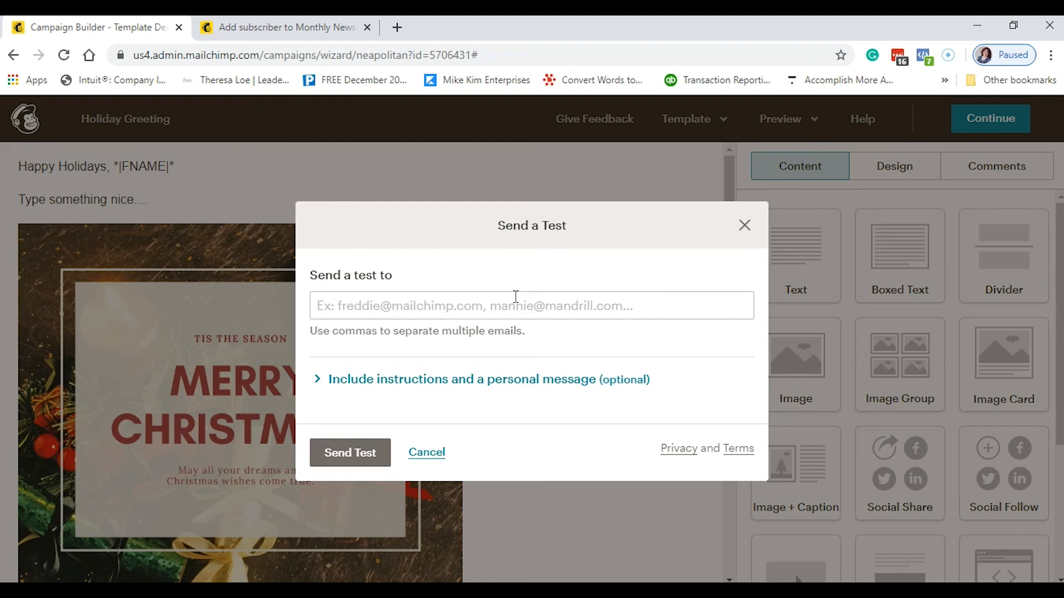
click(515, 298)
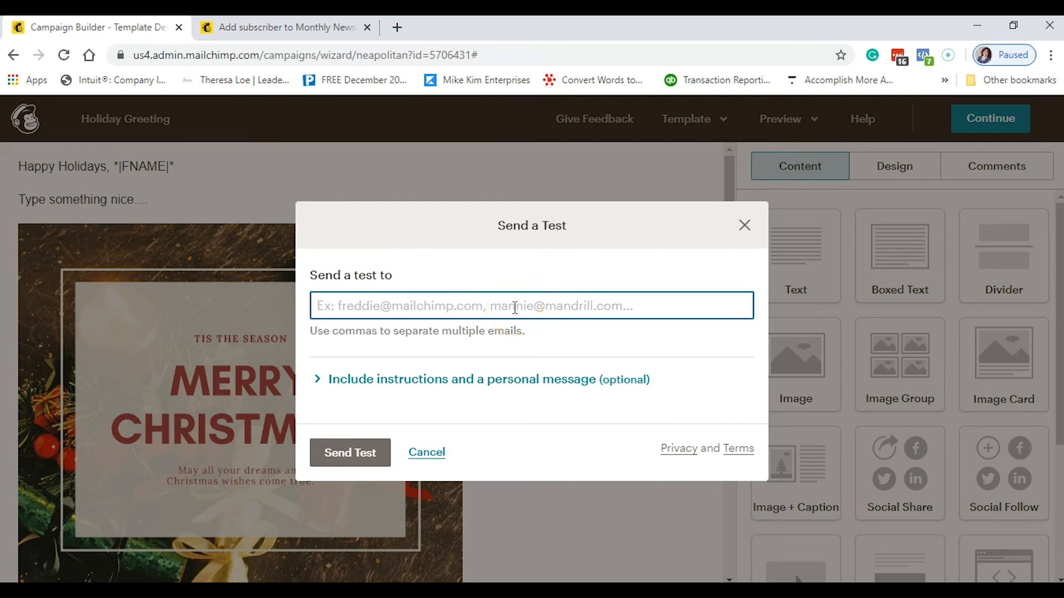
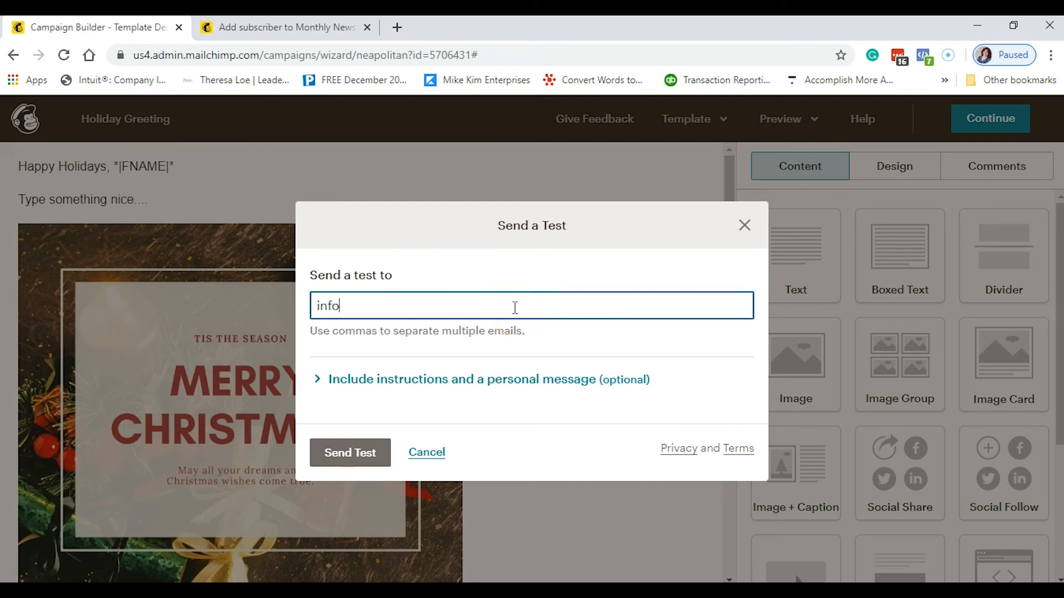
click(339, 453)
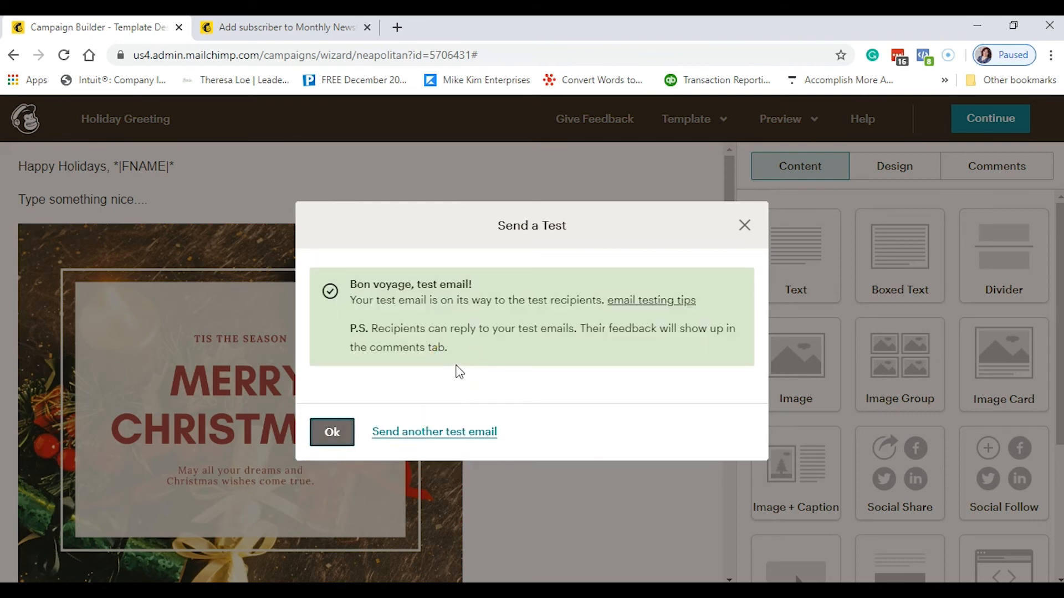
- Start a second test with a personal message, abandon it, and close the test dialog
click(470, 431)
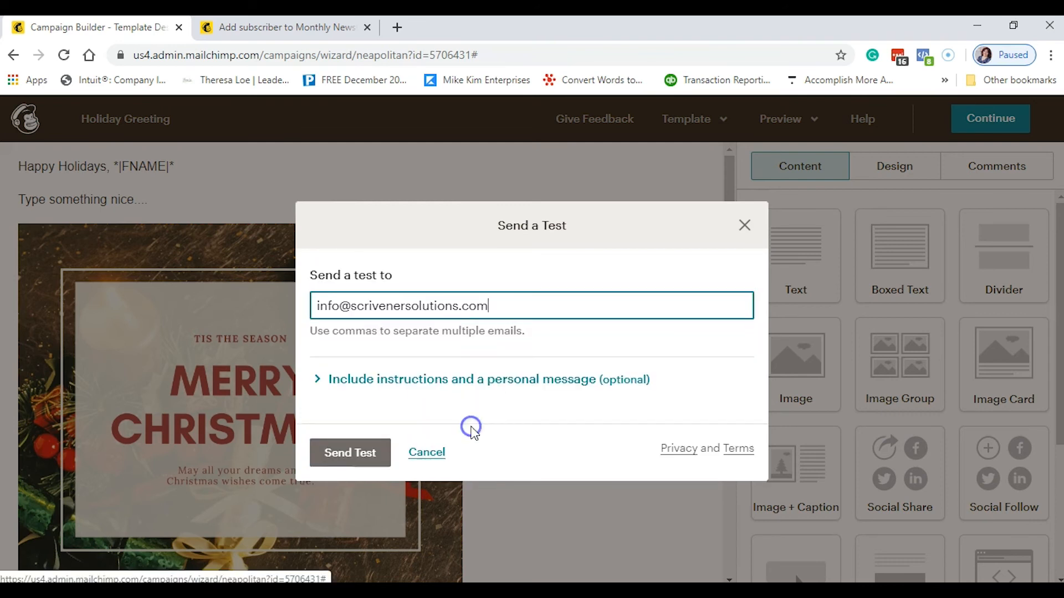
click(317, 381)
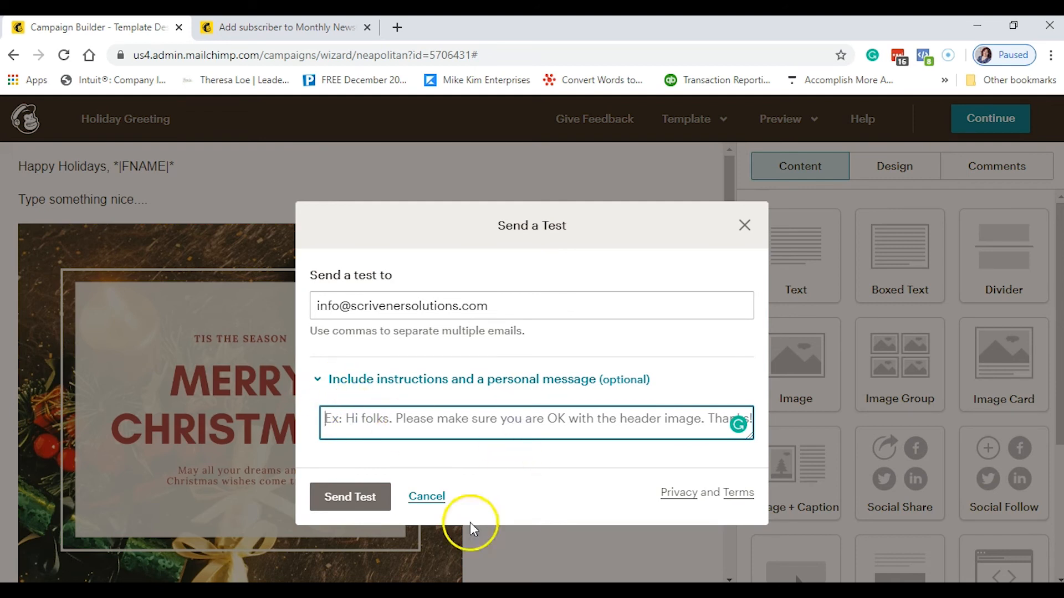
click(438, 496)
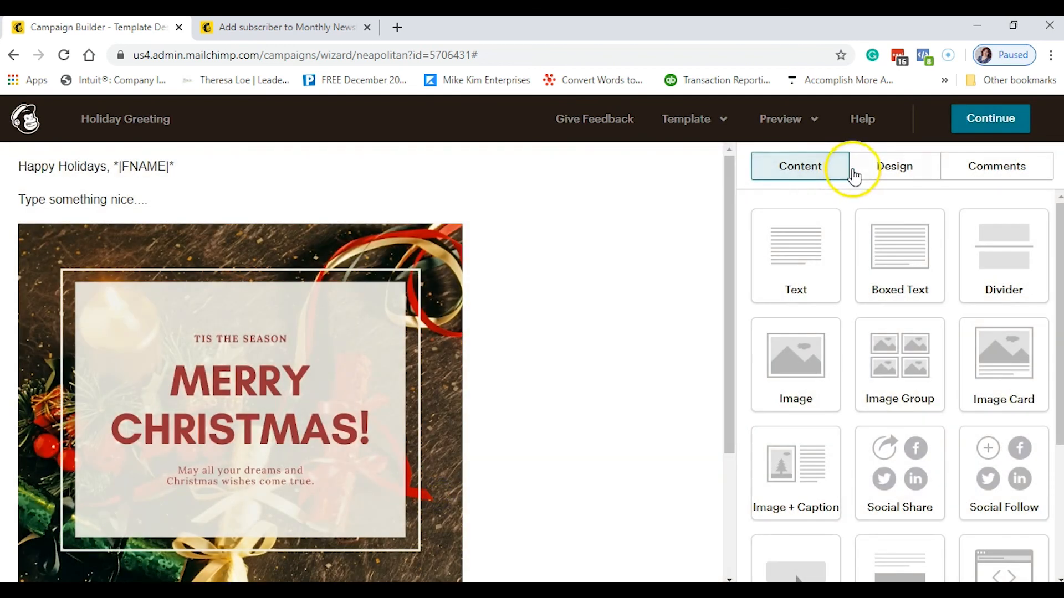
mouse_move(136, 166)
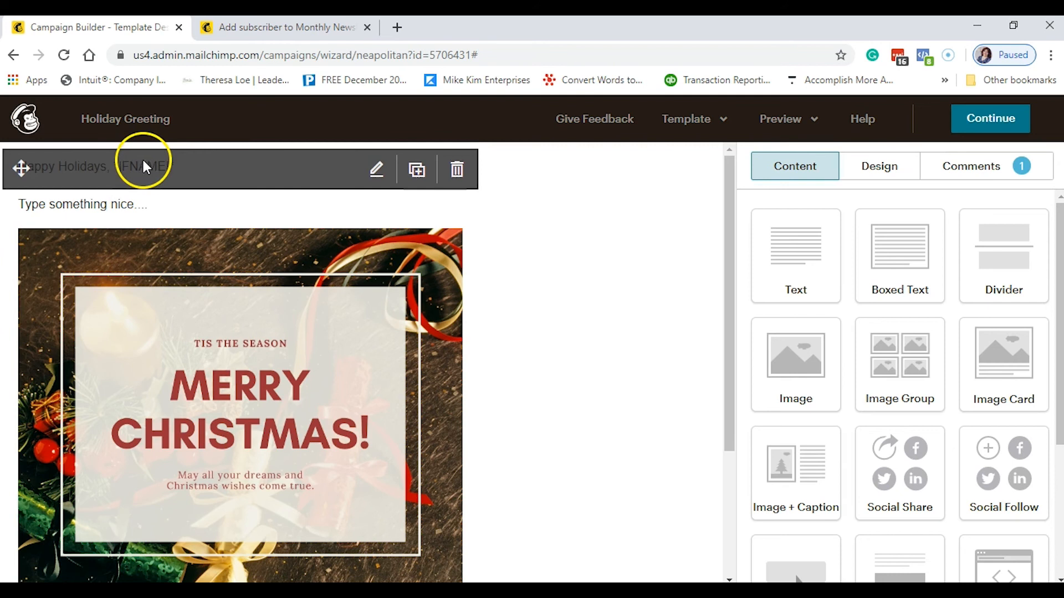
click(568, 411)
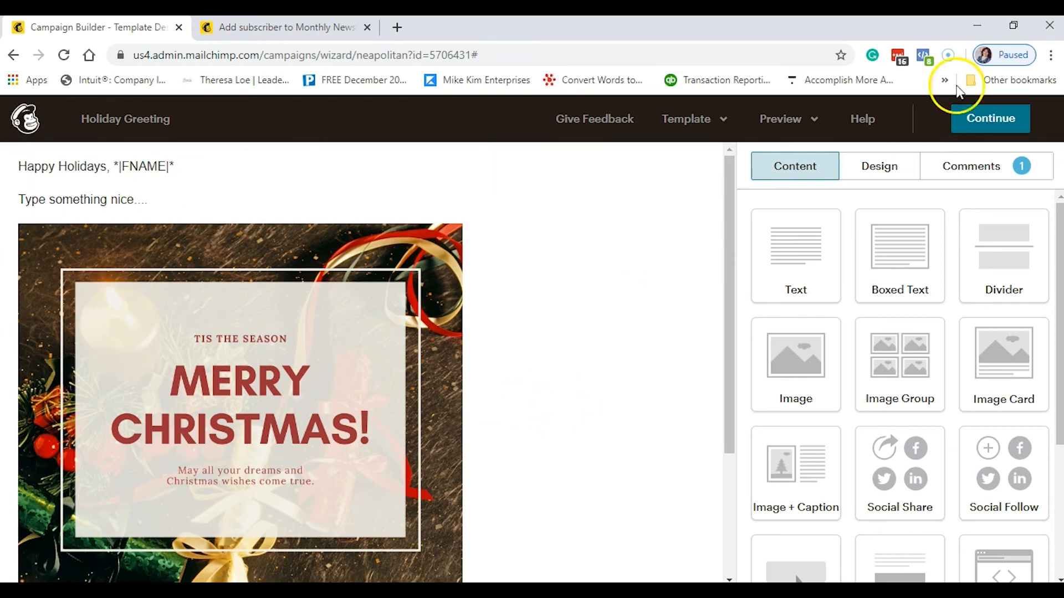
scroll(915, 349, down, 4)
scroll(920, 332, up, 4)
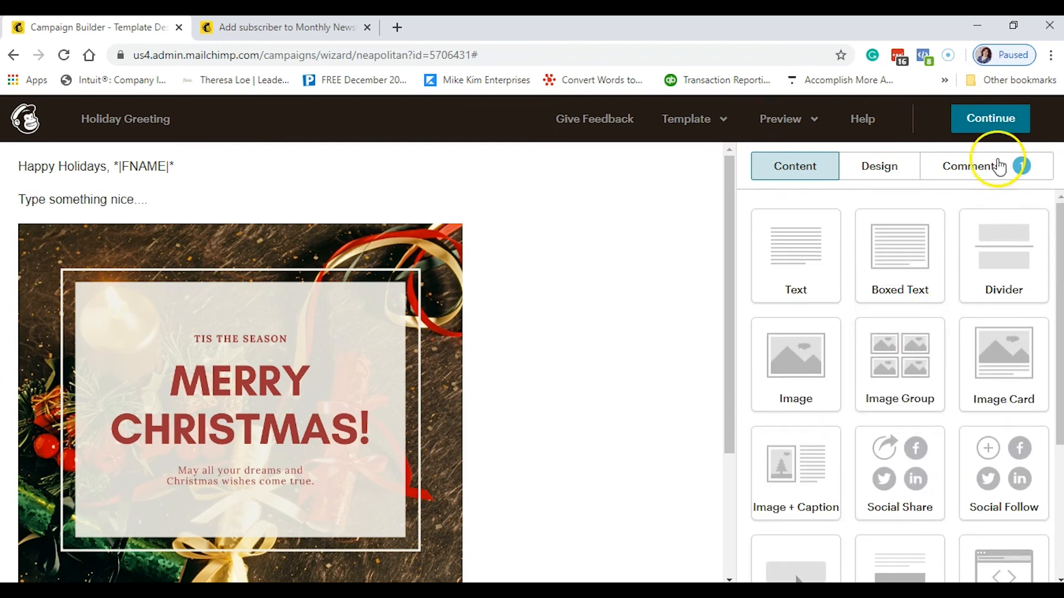
- Continue to the campaign checklist and review subject 'Happy Holidays' and the Christmas content
click(1001, 131)
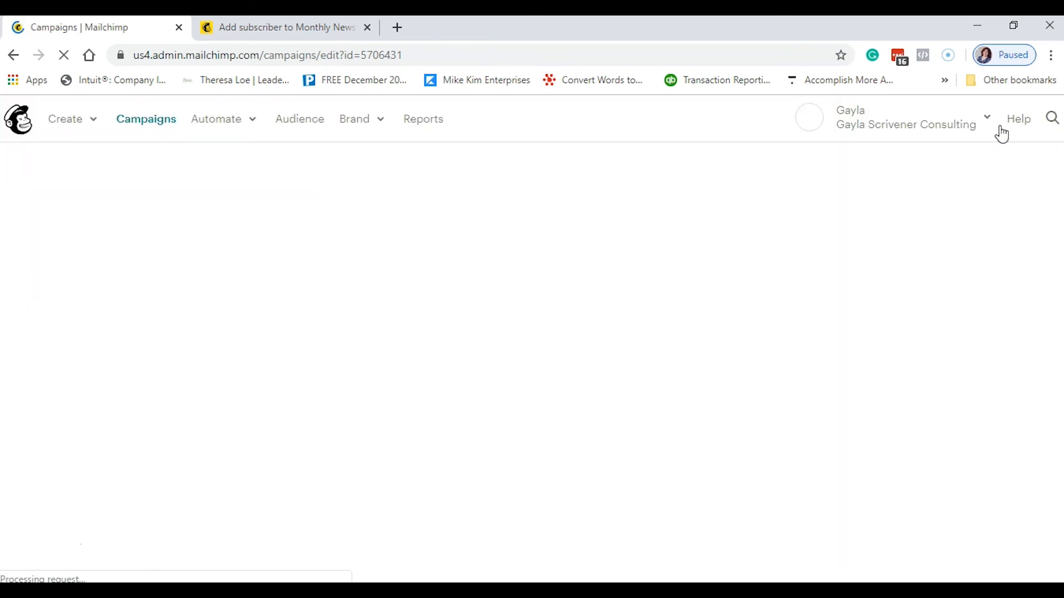
scroll(682, 387, down, 5)
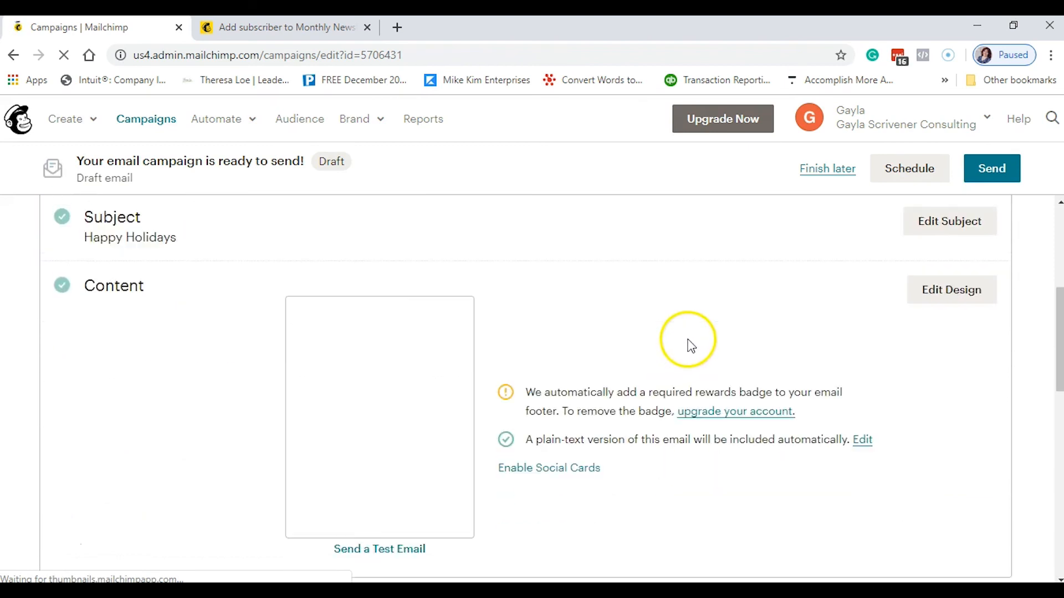
scroll(691, 346, down, 3)
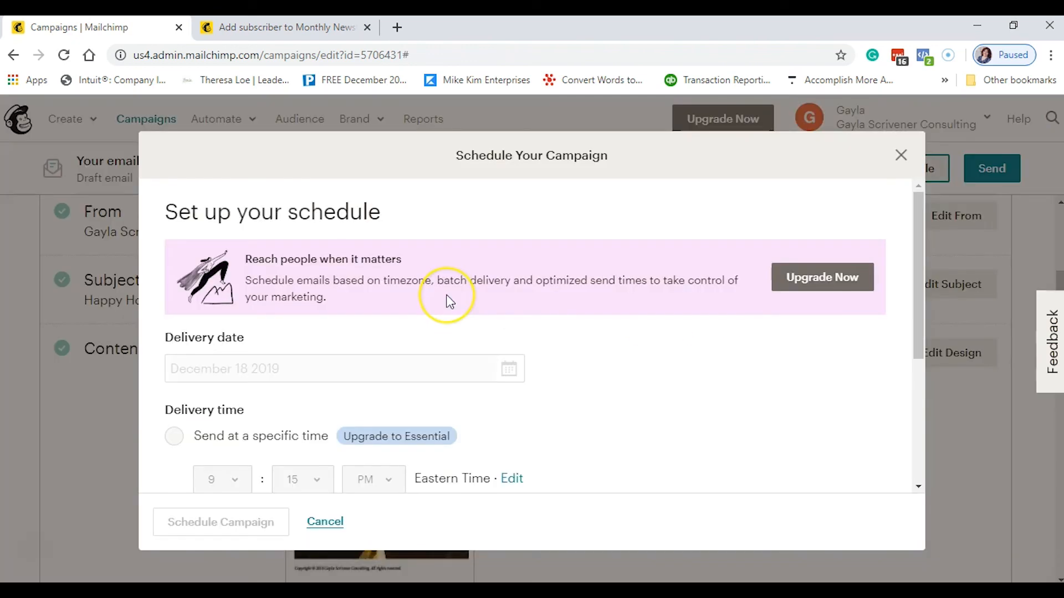
scroll(448, 300, down, 3)
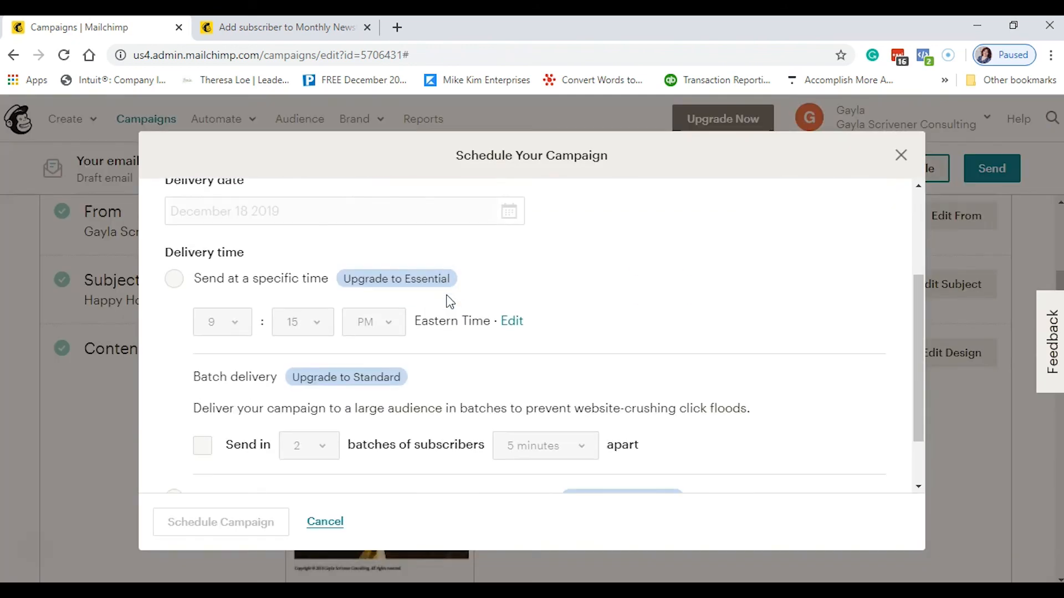
scroll(375, 349, down, 1)
scroll(377, 349, up, 4)
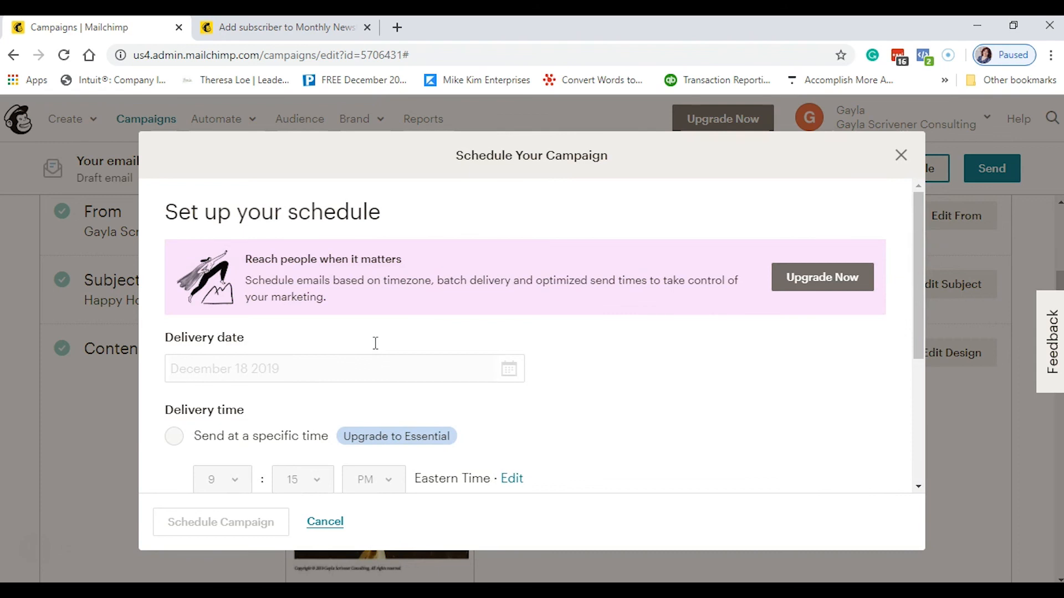
scroll(375, 343, down, 3)
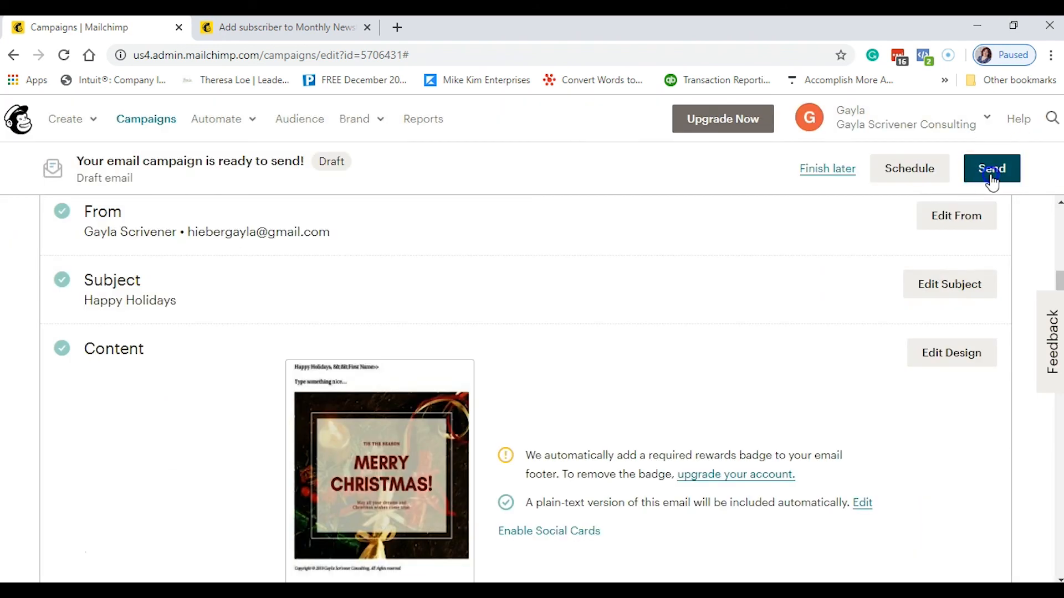
- Send Holiday Greeting now to the Monthly Newsletter's 2 subscribers, then open the Campaigns list
click(991, 171)
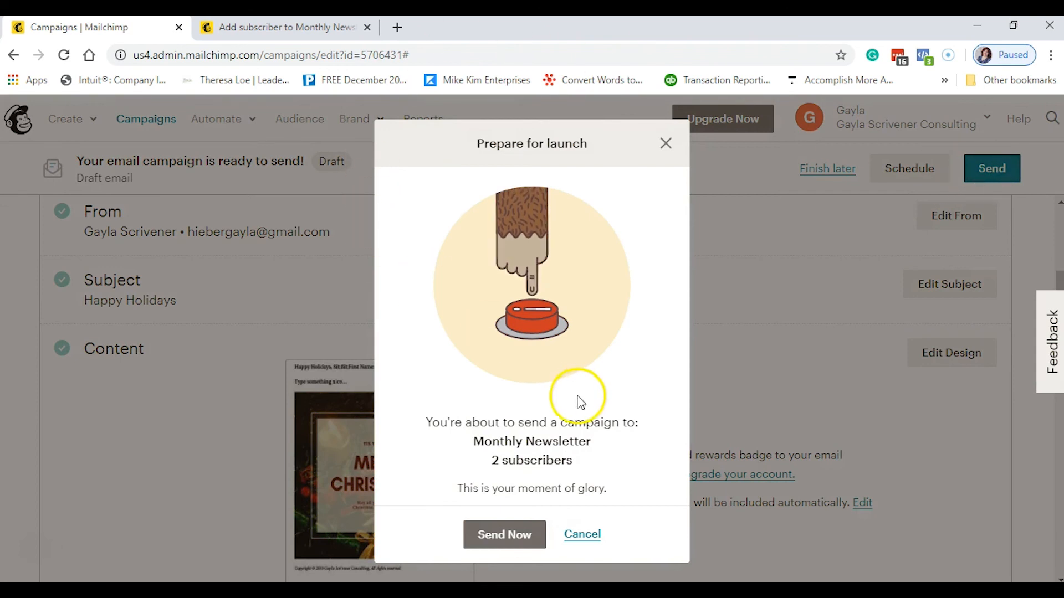
click(512, 535)
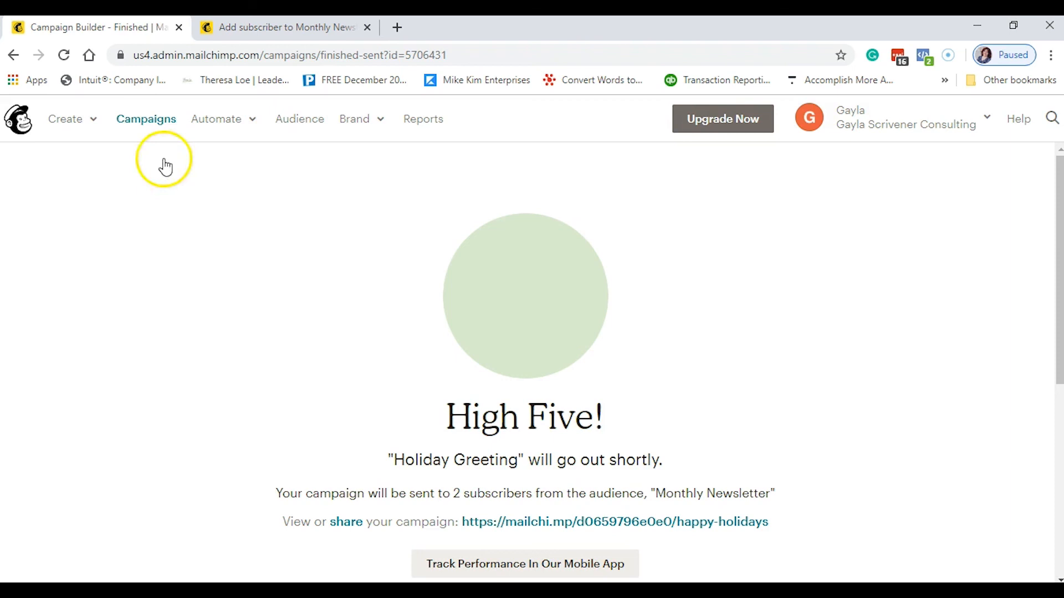
click(144, 120)
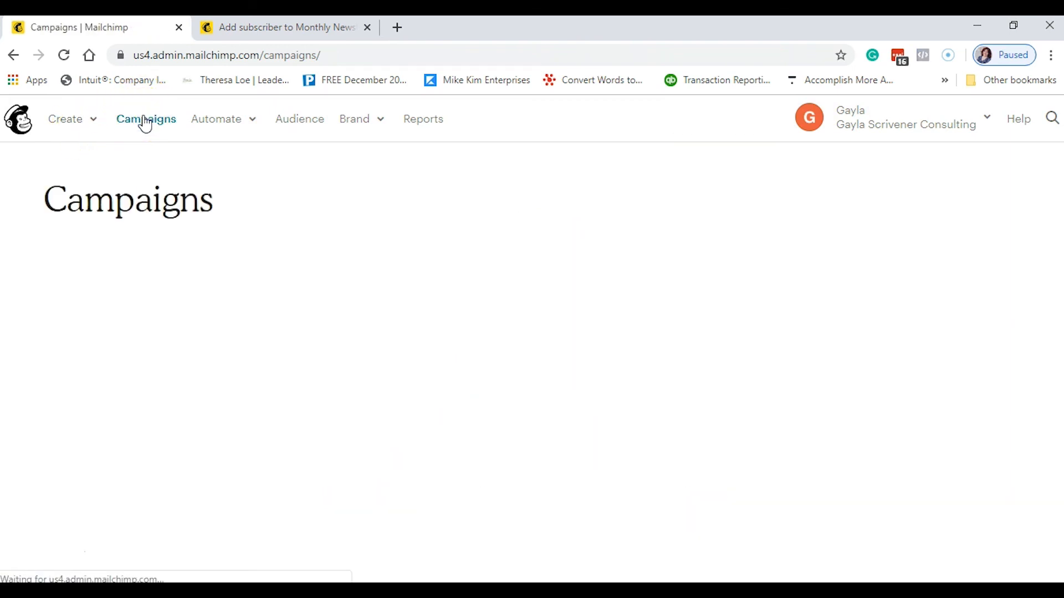
- Check that Holiday Greeting shows Sent to 2 recipients on December 18th with 0.0% opens and clicks
scroll(554, 253, down, 2)
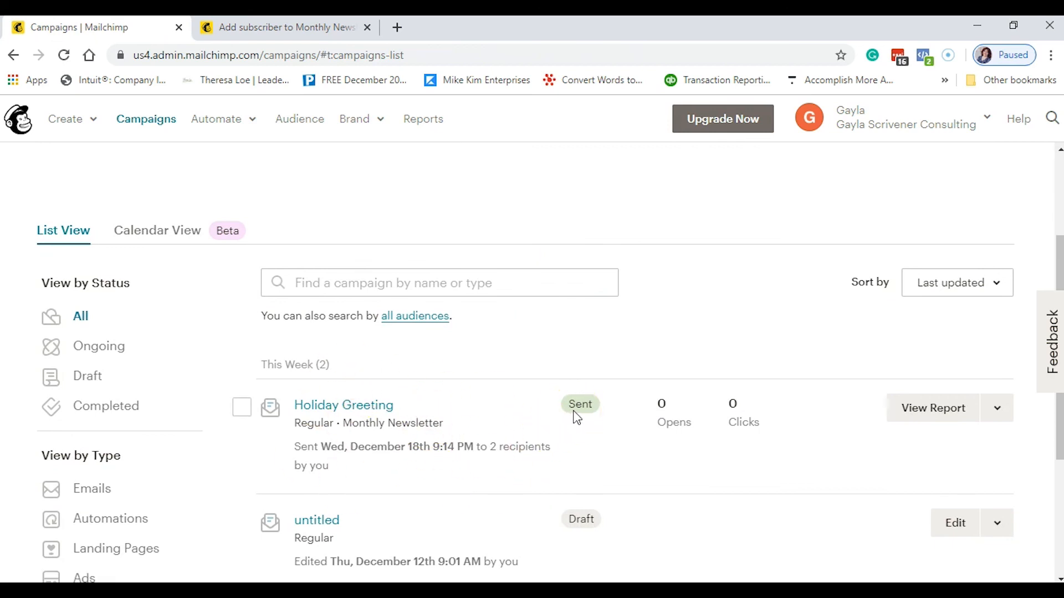
scroll(576, 419, down, 1)
click(583, 448)
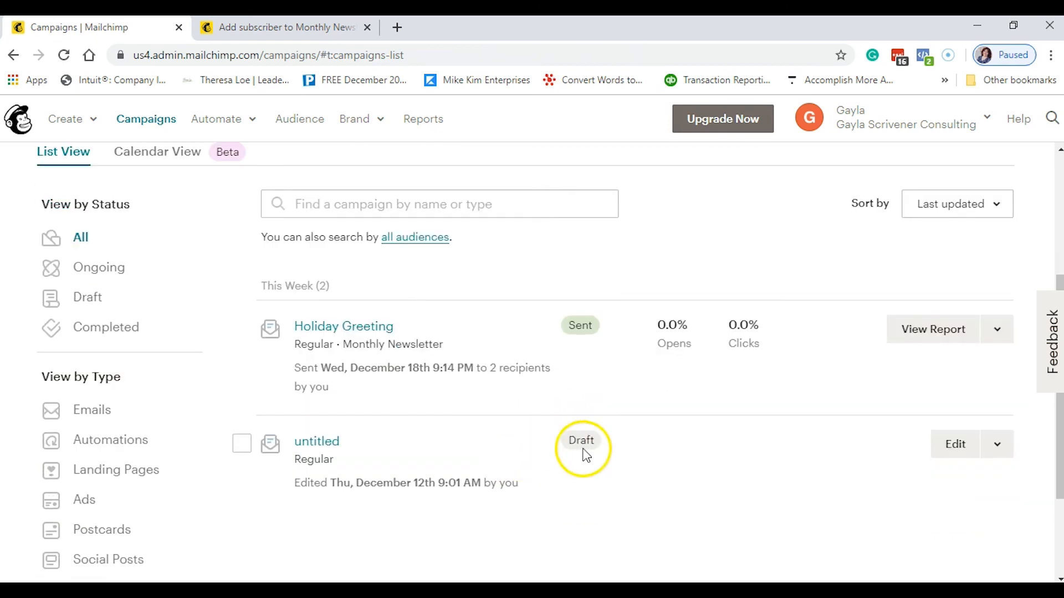
scroll(513, 354, up, 2)
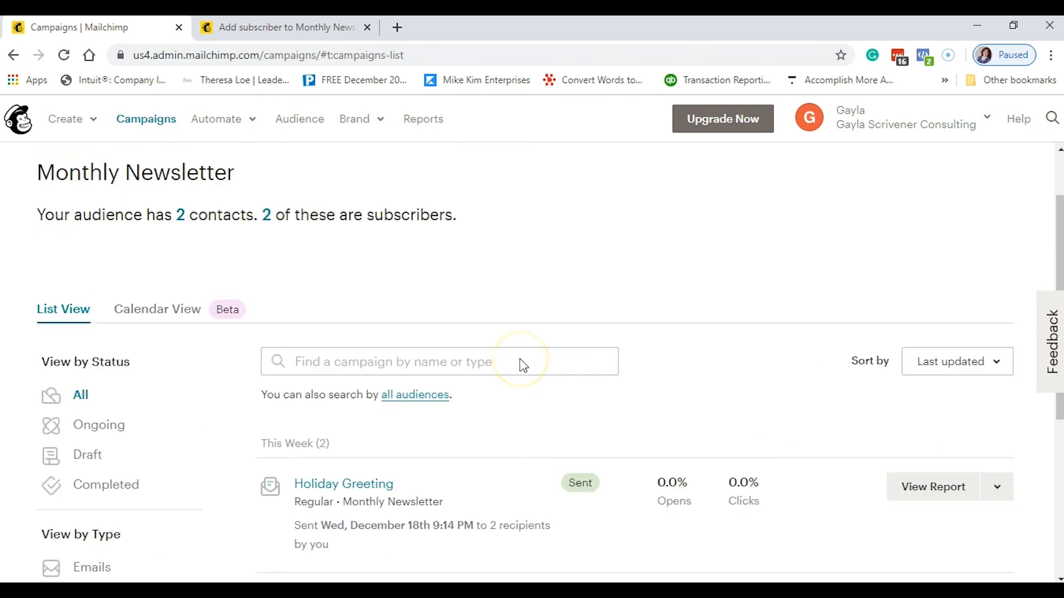